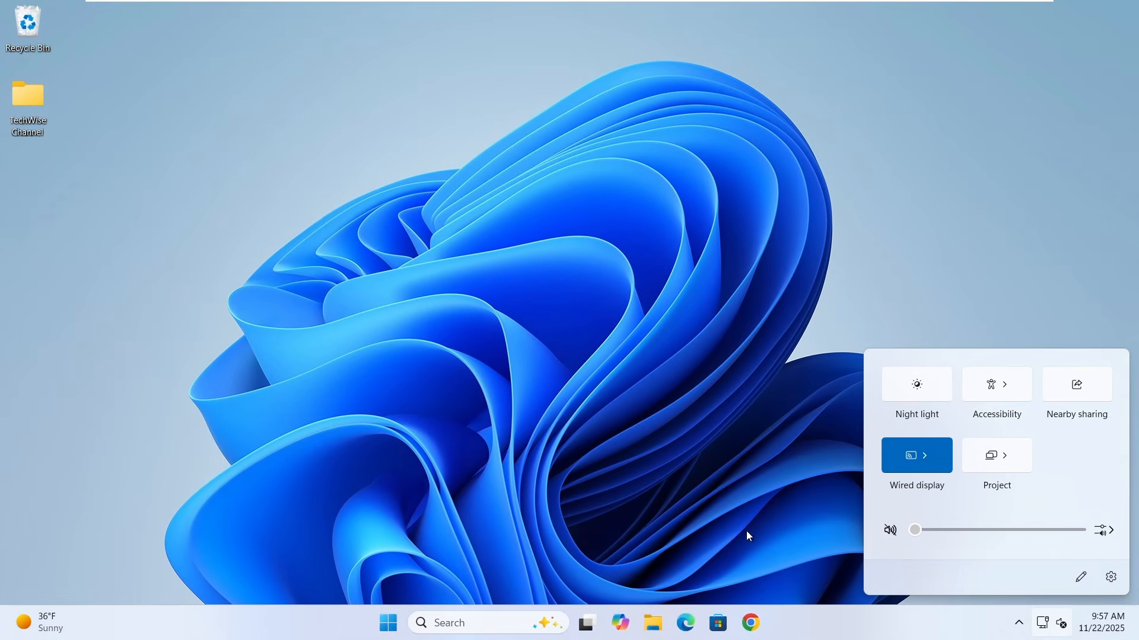
Step: Bring up the computer's power options to locate Restart, and dismiss them without restarting
click(746, 532)
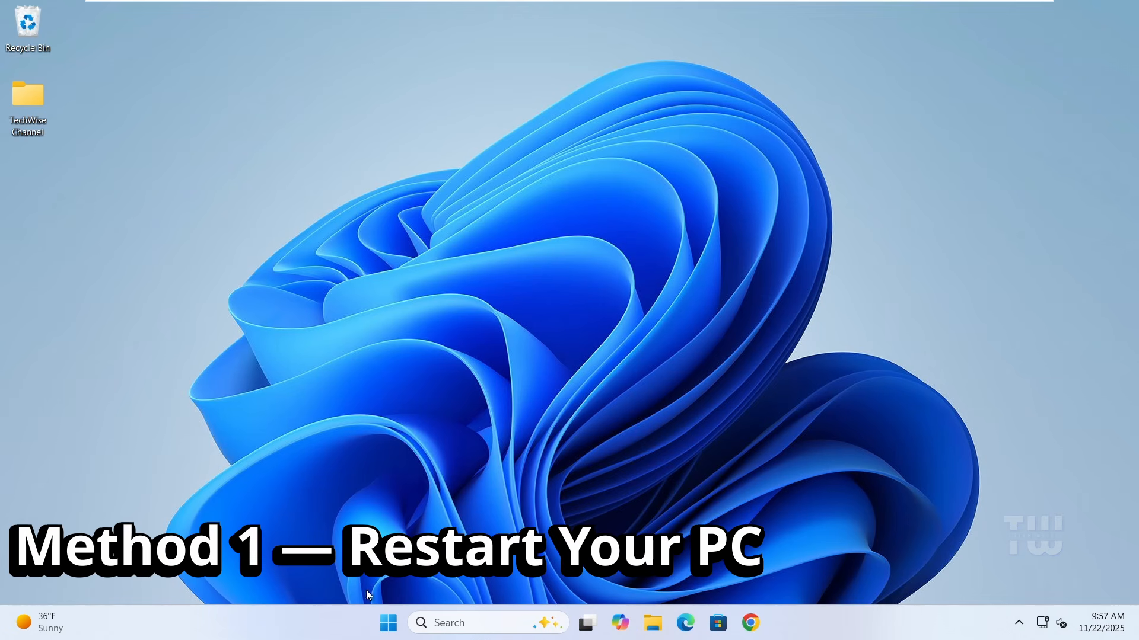
key(super)
click(750, 574)
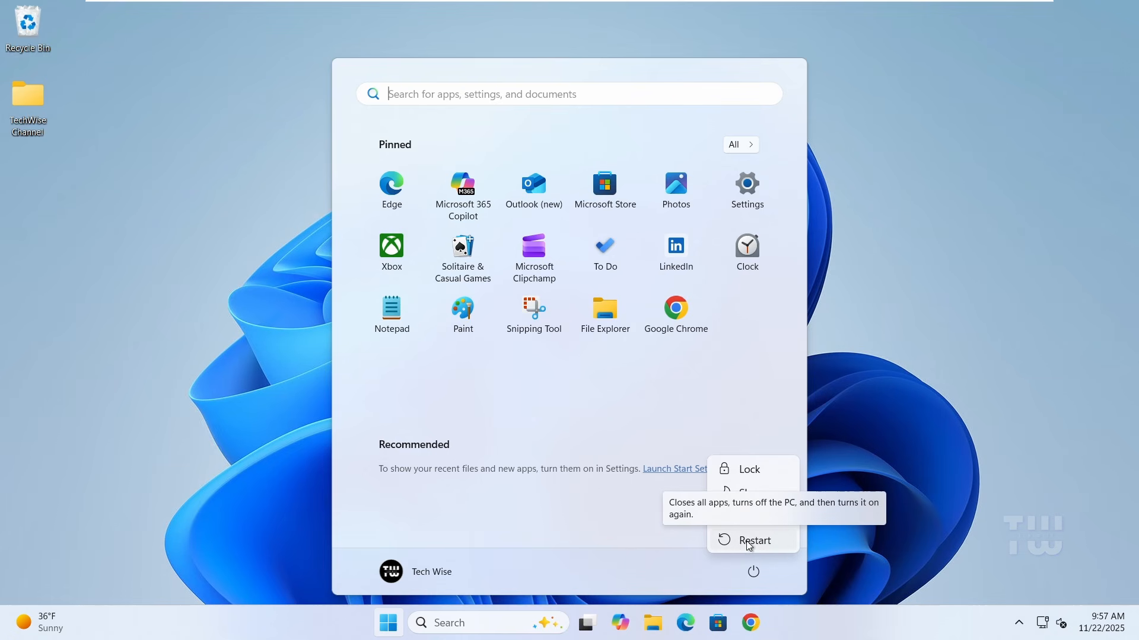
click(868, 550)
click(868, 550)
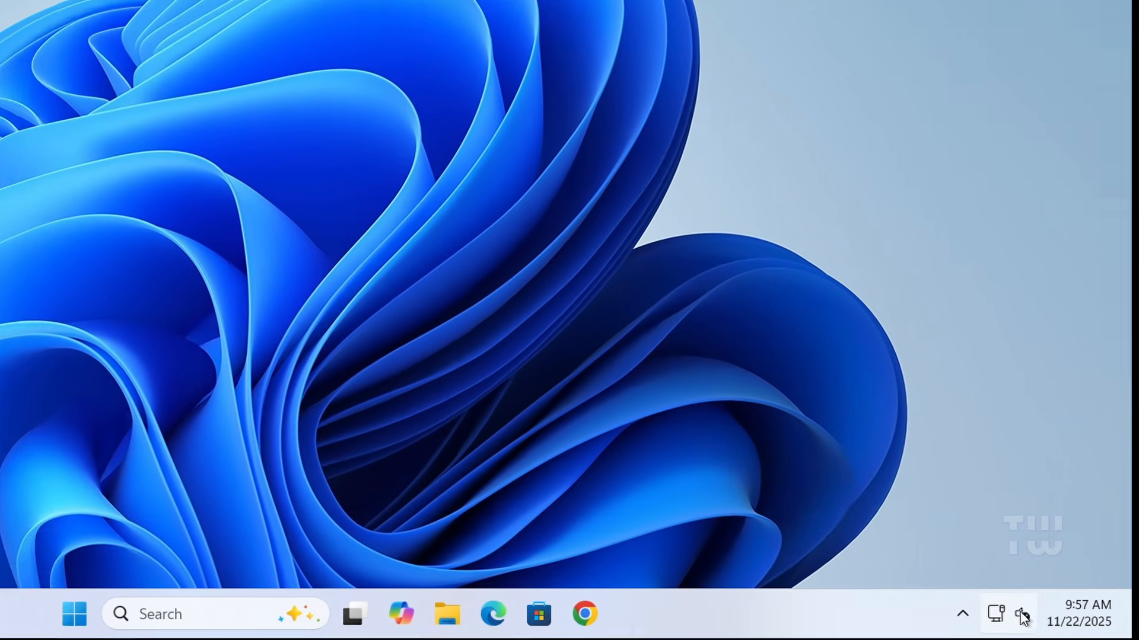
Step: Troubleshoot sound problems, consenting to the automated diagnostics and to the automatic restart of the audio services
right_click(1062, 623)
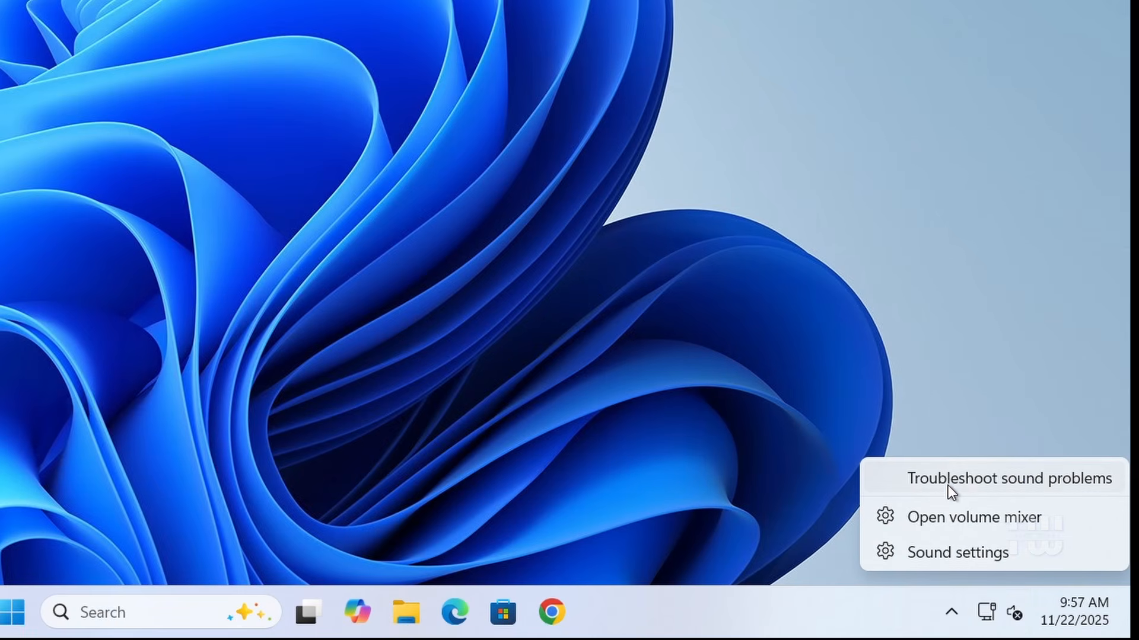
click(948, 482)
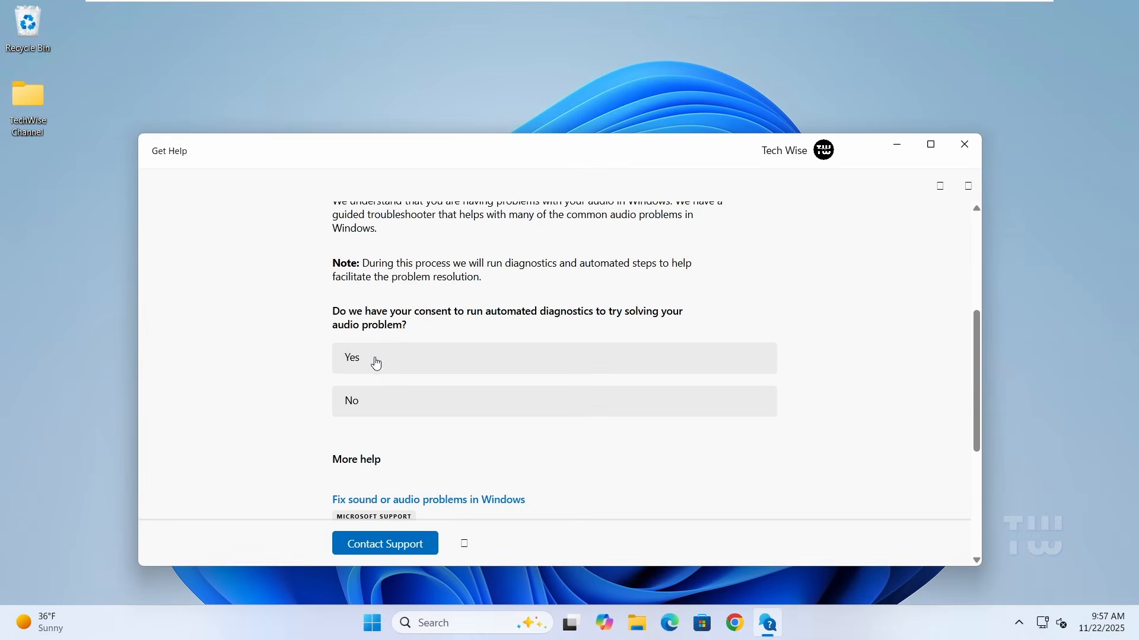
click(376, 363)
click(475, 311)
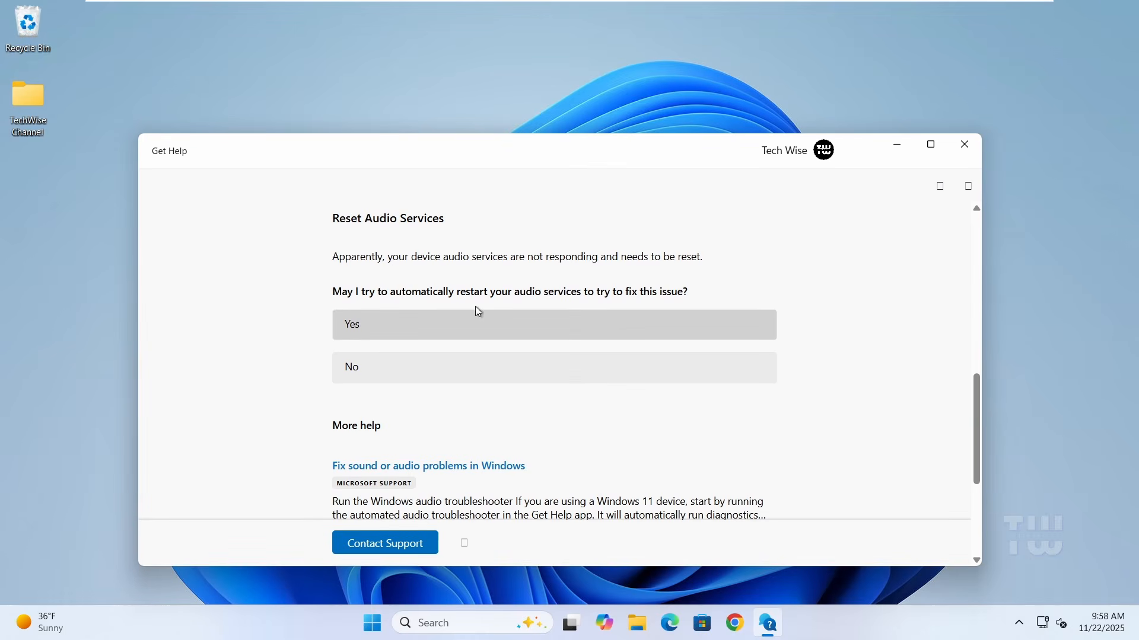
click(479, 336)
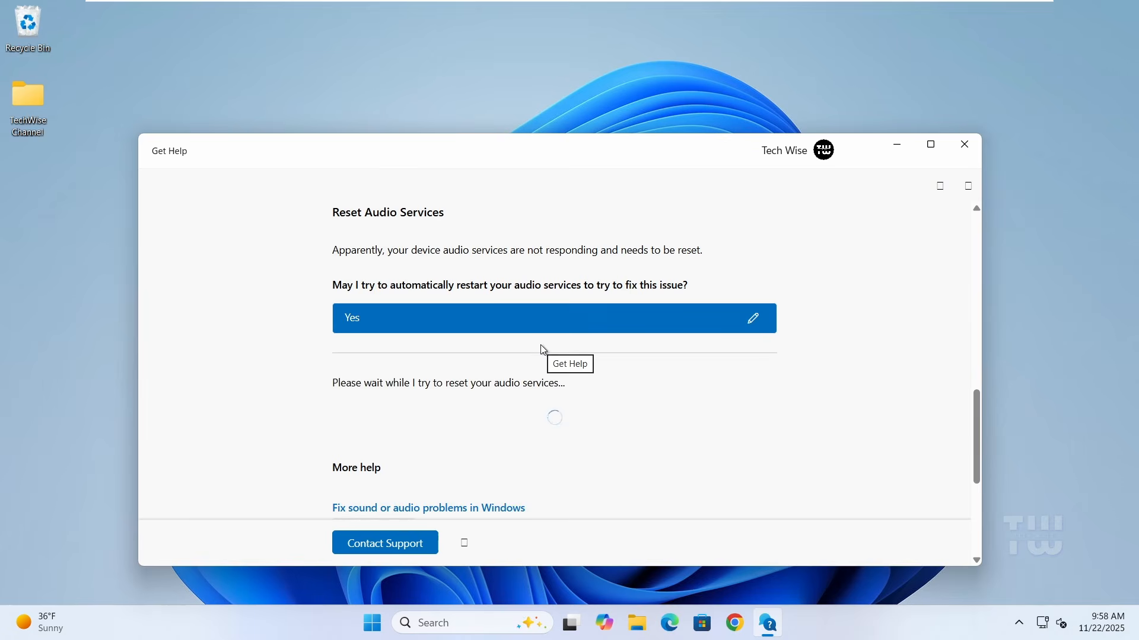
Step: Raise the system volume slightly and close the Get Help troubleshooter
click(1063, 630)
mouse_move(960, 535)
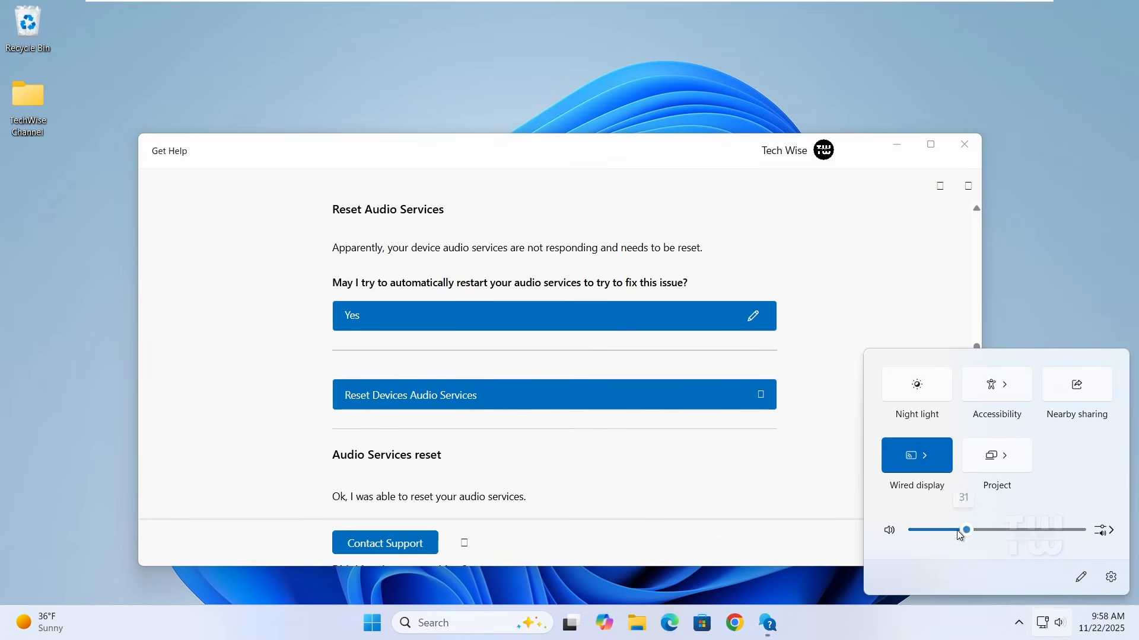
mouse_move(961, 536)
mouse_down()
mouse_move(989, 536)
mouse_move(973, 536)
mouse_up()
click(965, 145)
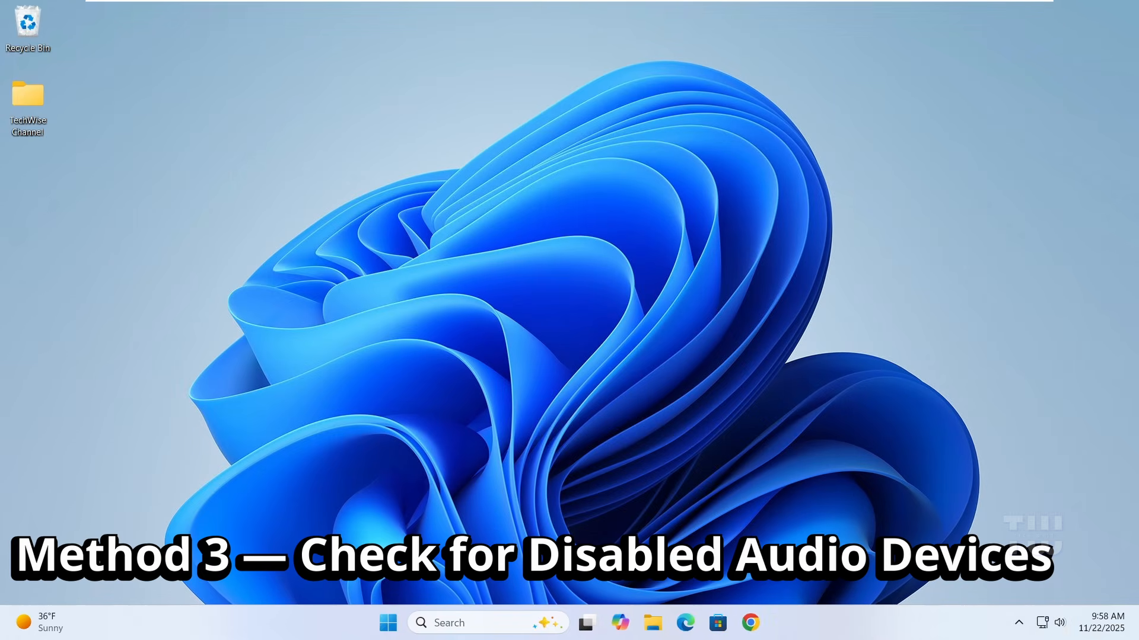
Step: Find and open Control Panel, and display its items as small icons
click(460, 621)
text(cont)
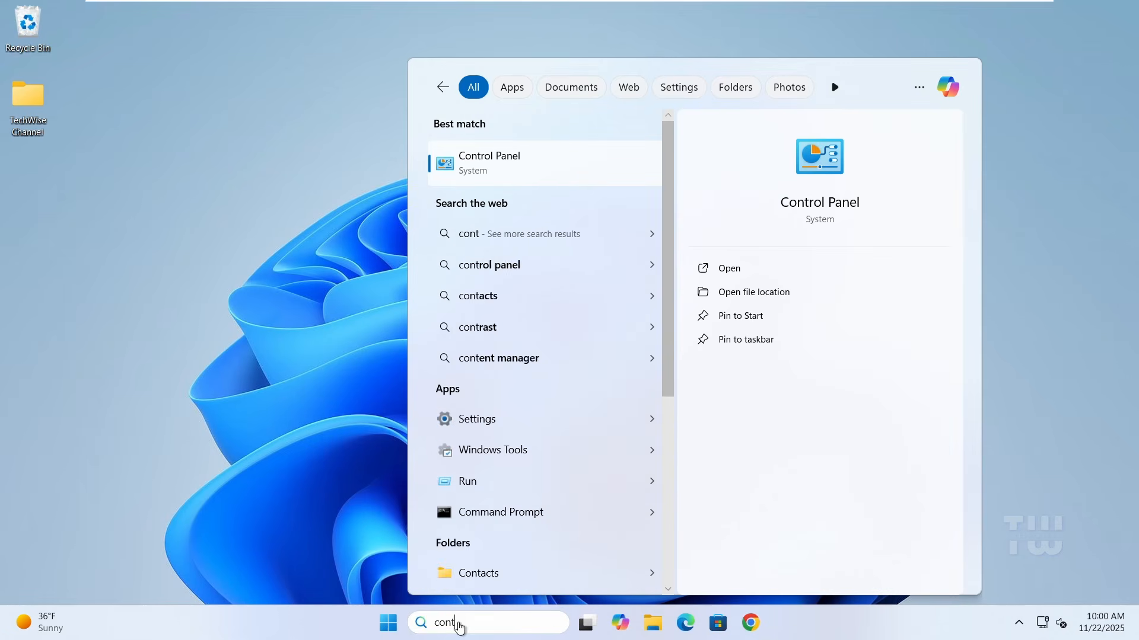
text(r)
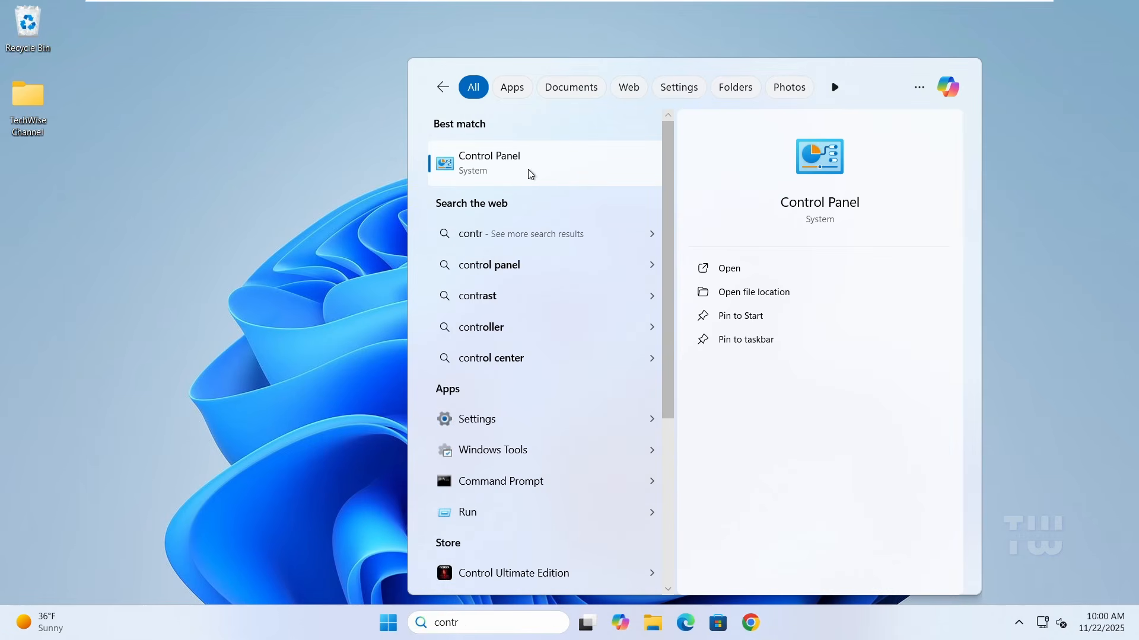
click(531, 173)
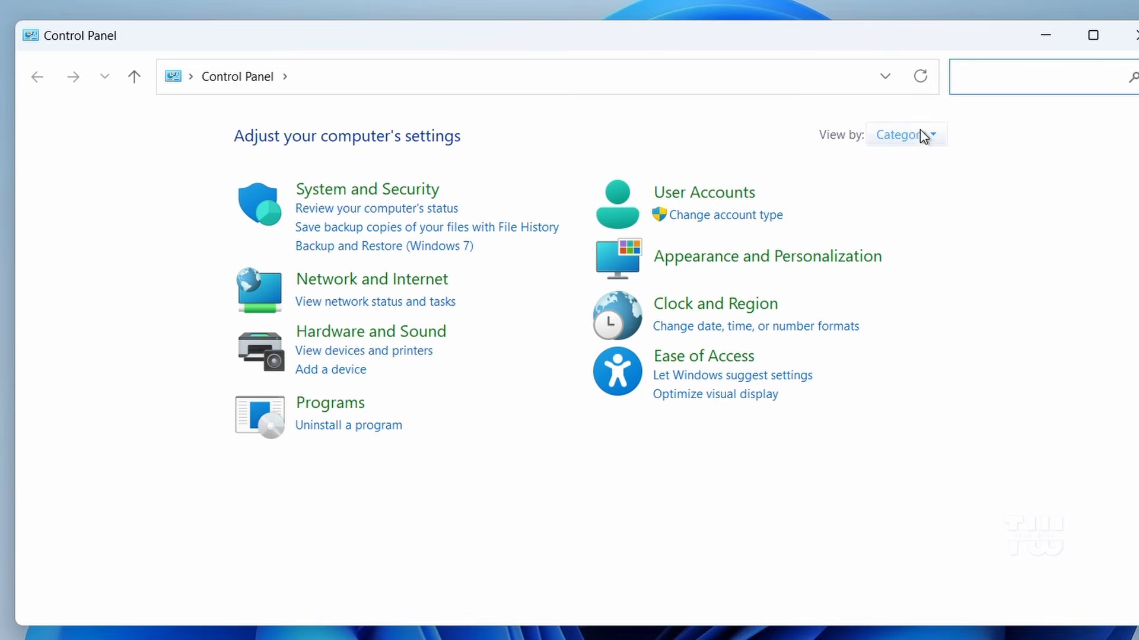
click(916, 136)
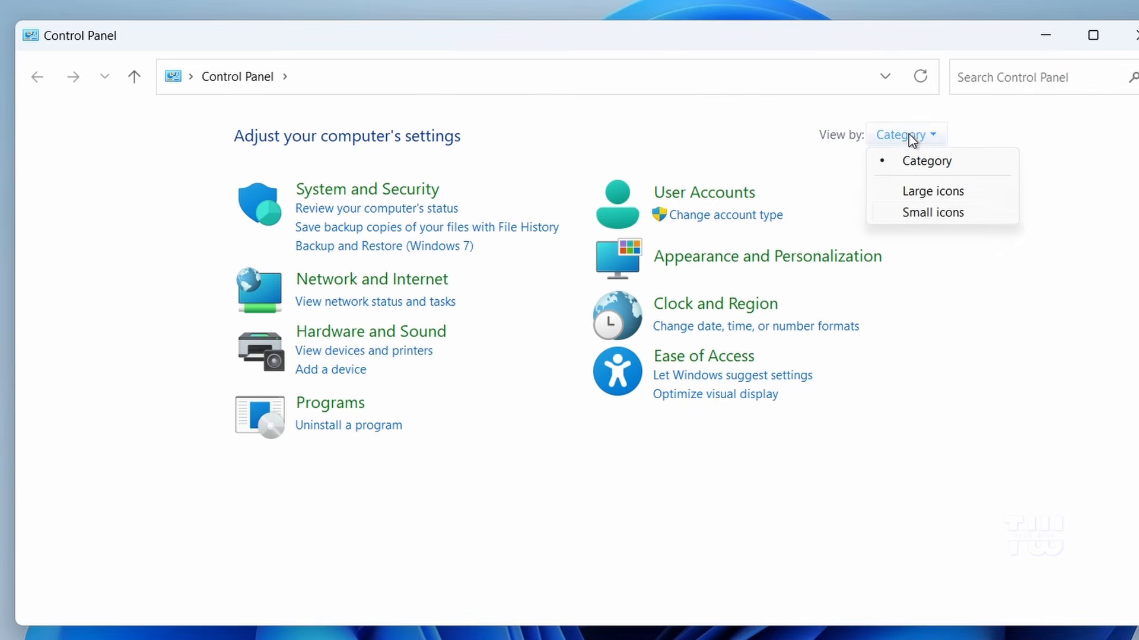
click(929, 212)
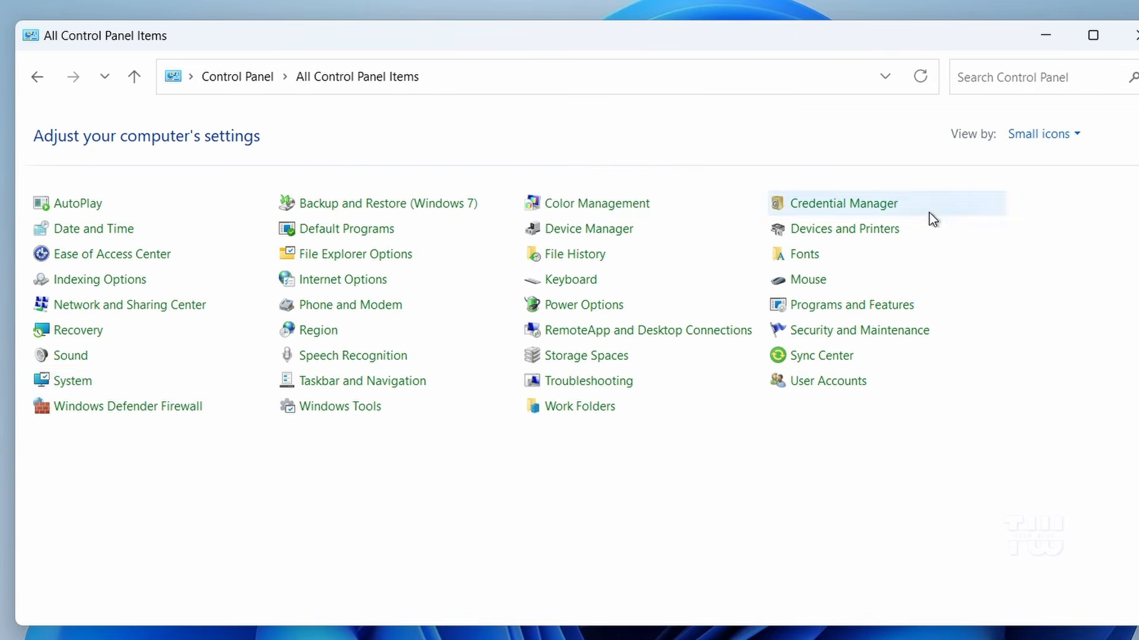
Step: Open the Sound settings and show disabled and disconnected devices in the playback device list
click(85, 359)
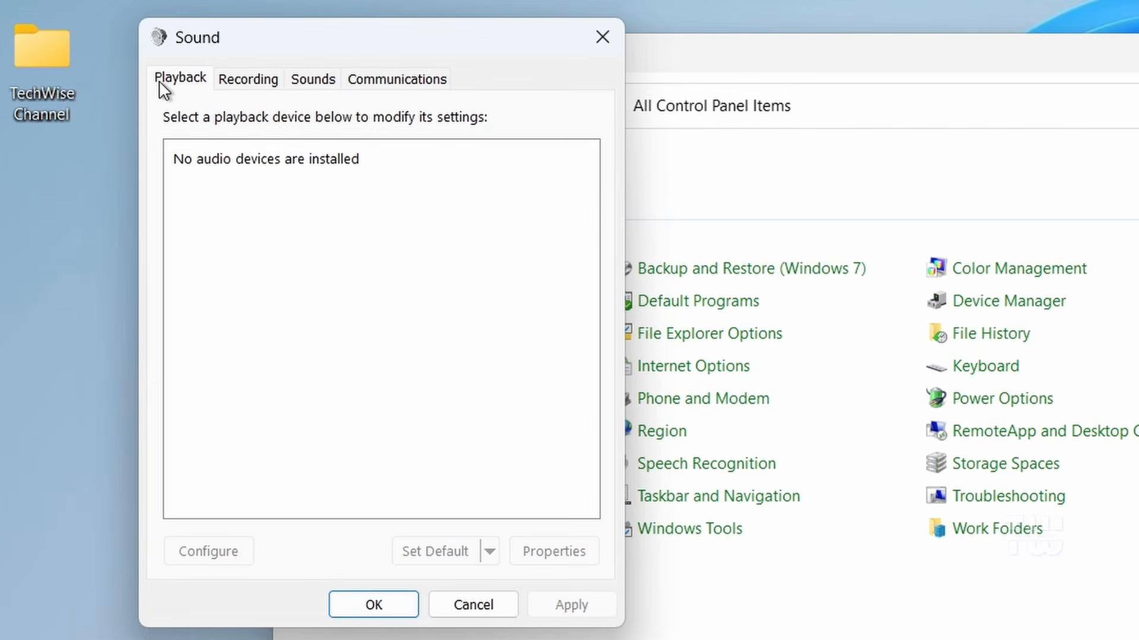
right_click(403, 364)
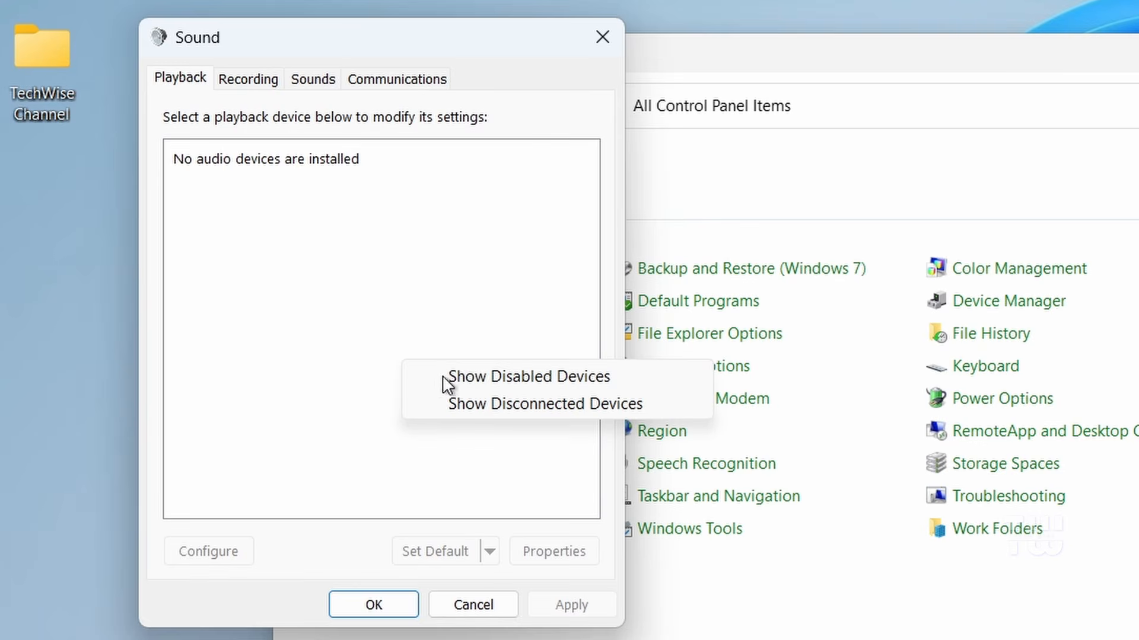
click(436, 376)
right_click(394, 347)
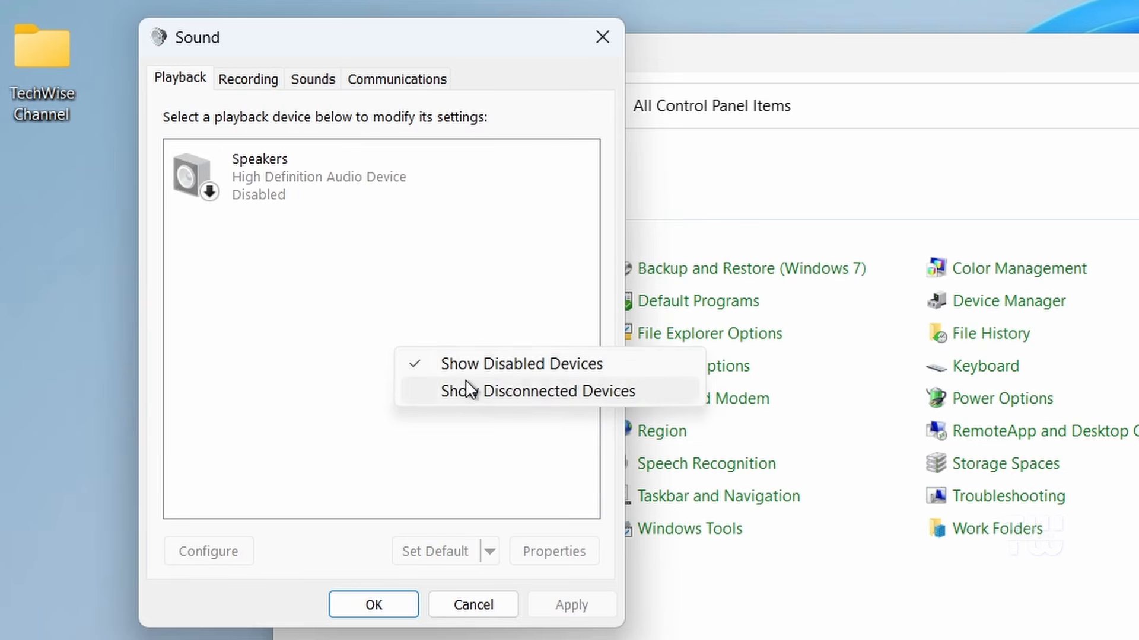
click(493, 392)
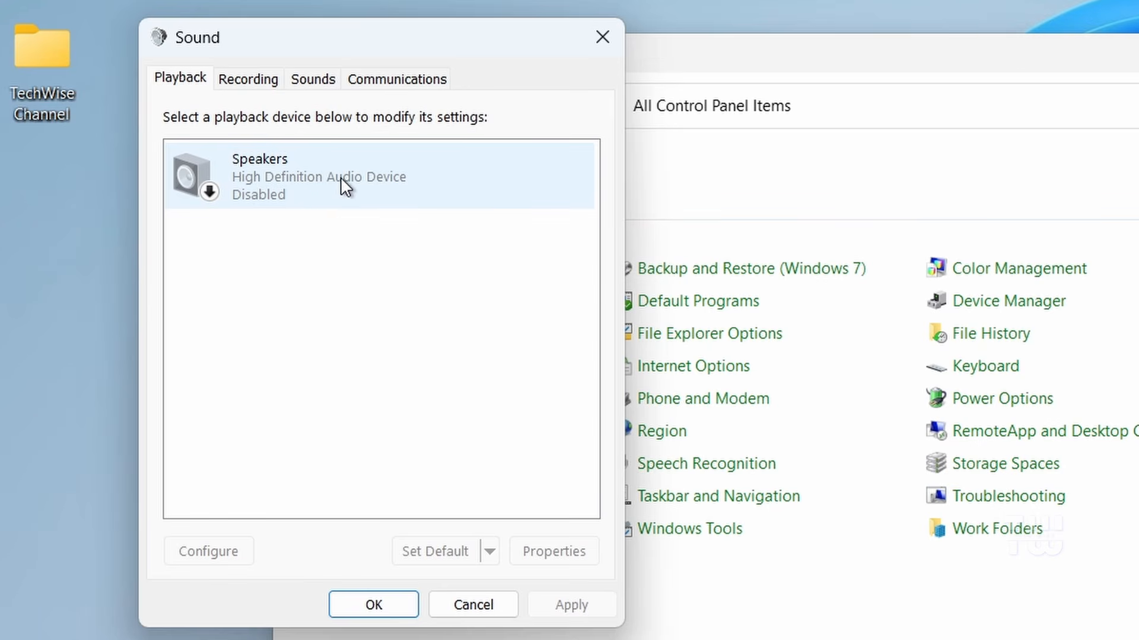
Step: Enable the Speakers playback device and adjust the system volume to test it
right_click(364, 175)
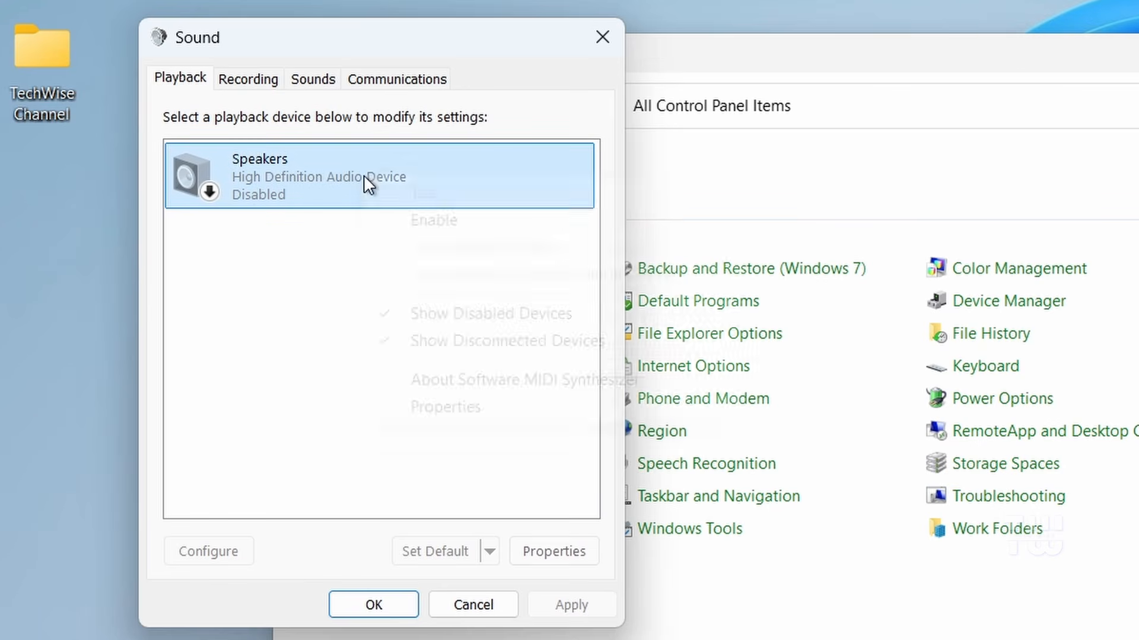
click(472, 227)
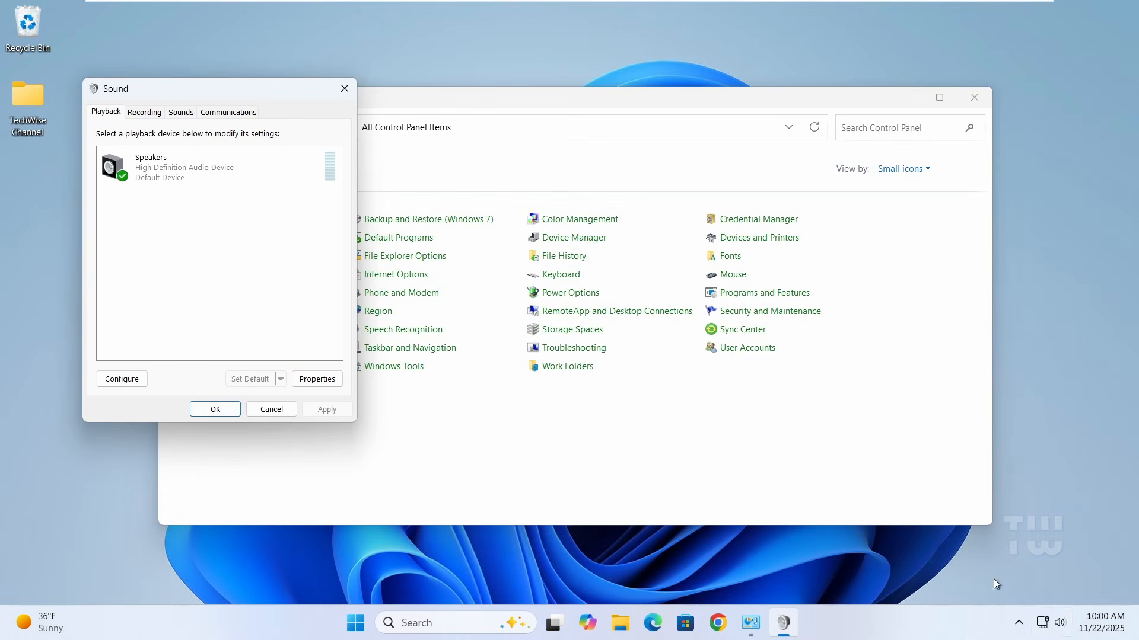
click(1050, 623)
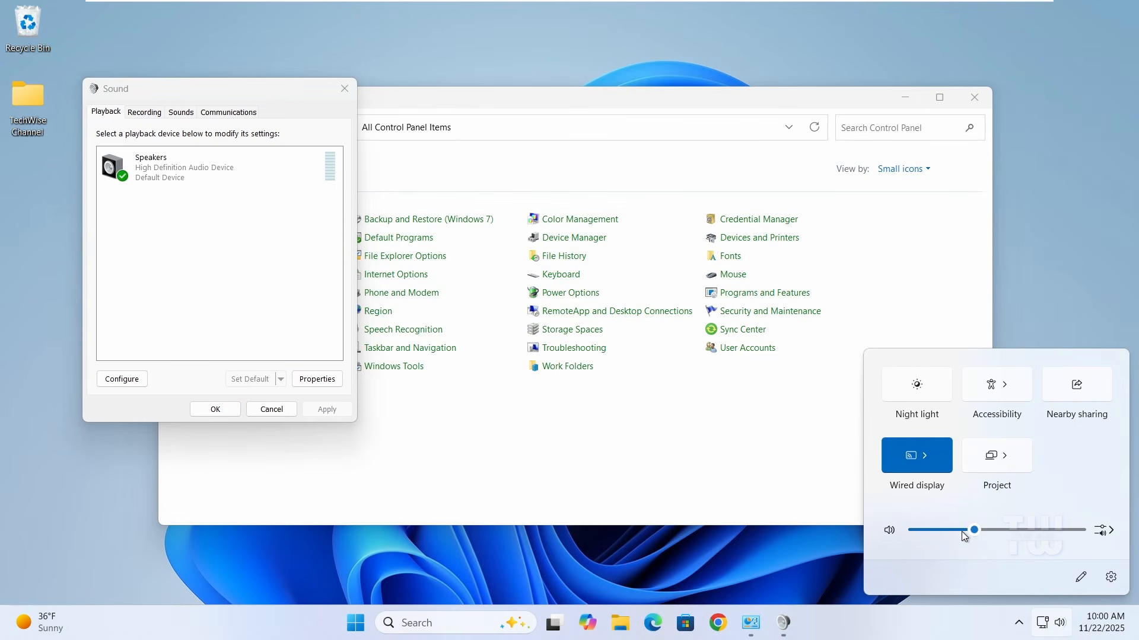
mouse_move(962, 532)
mouse_down()
mouse_move(944, 530)
mouse_move(977, 529)
mouse_up()
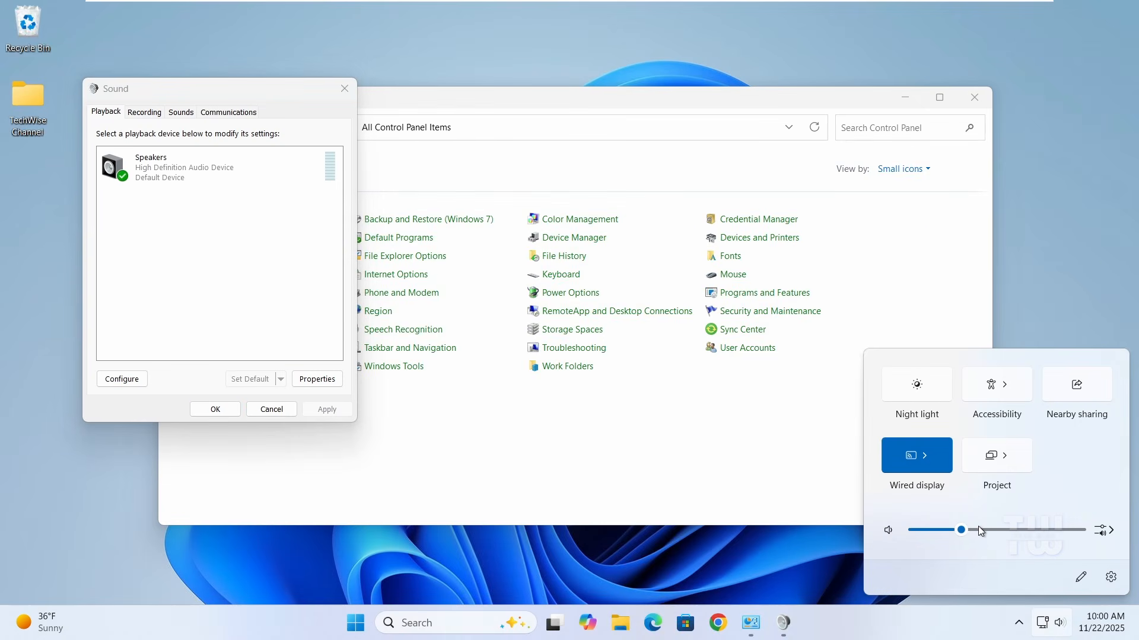
Step: Close the volume controls, the Control Panel window and the Sound dialog
click(1098, 271)
click(975, 98)
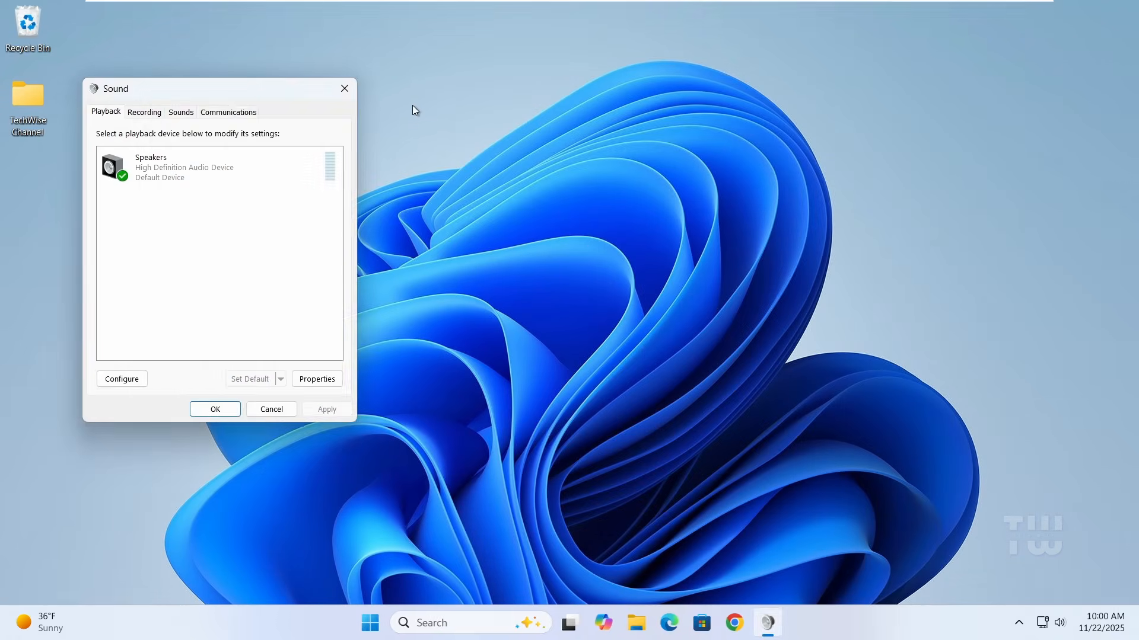
click(344, 88)
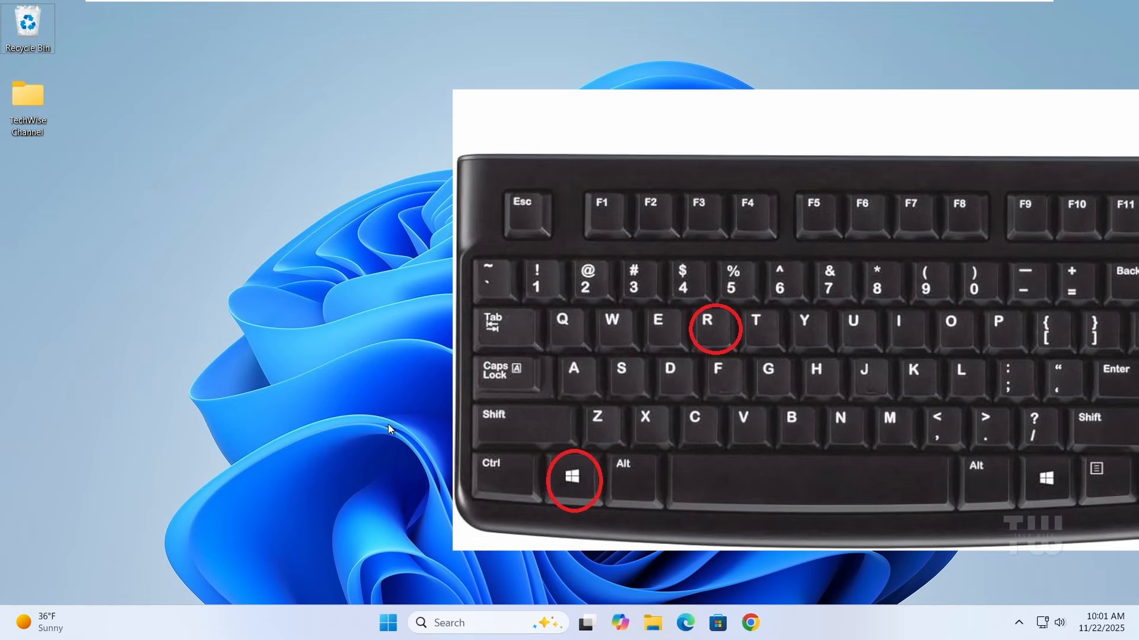
Step: Open the Windows Services manager by running services.msc
key(super+r)
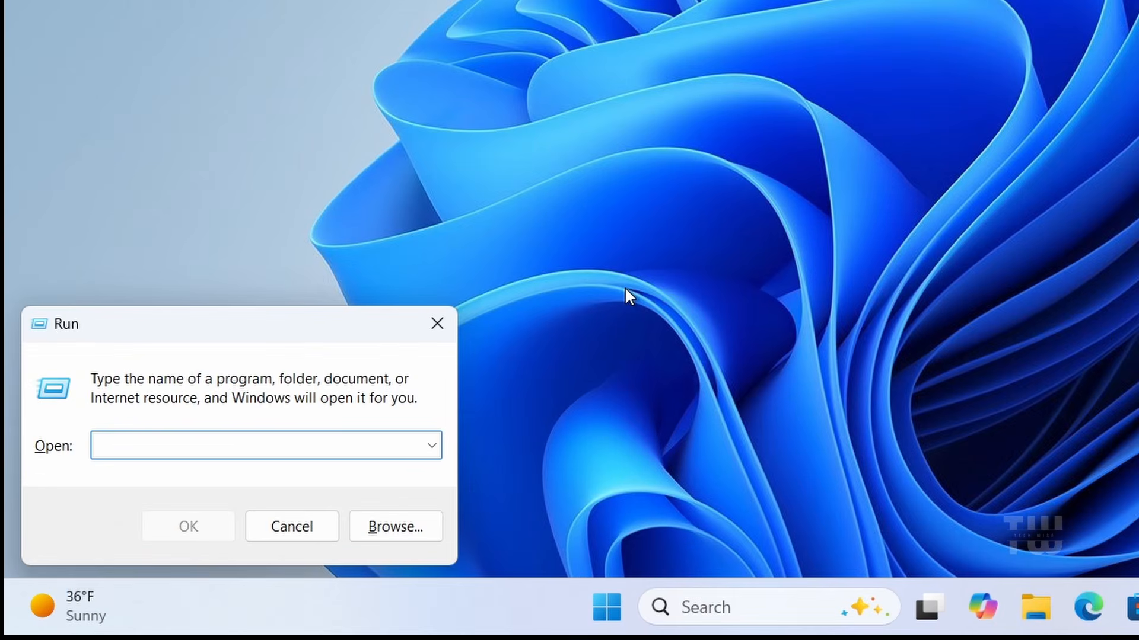
text(services)
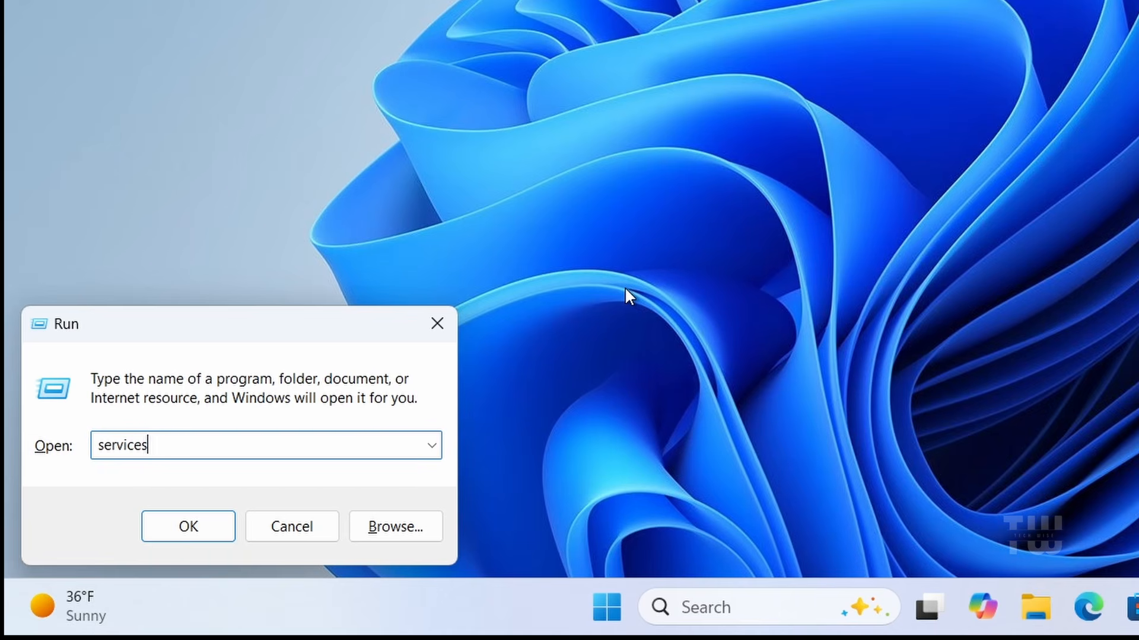
text(.msc)
key(Return)
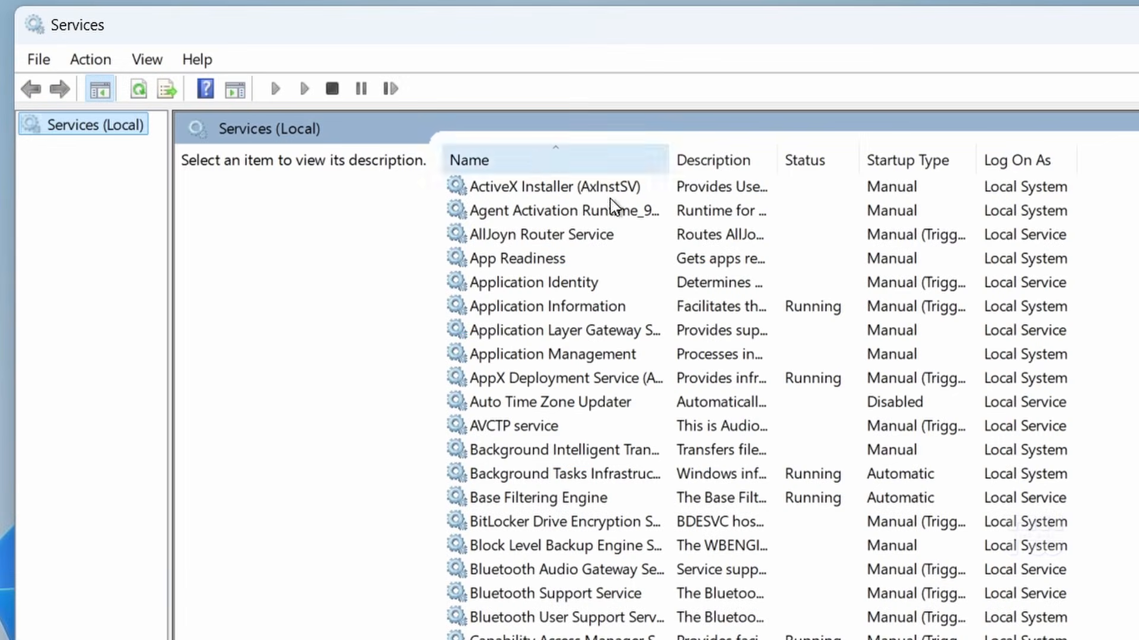
Step: Set the Windows Audio service's startup type to Automatic and restart the service
click(562, 308)
key(w)
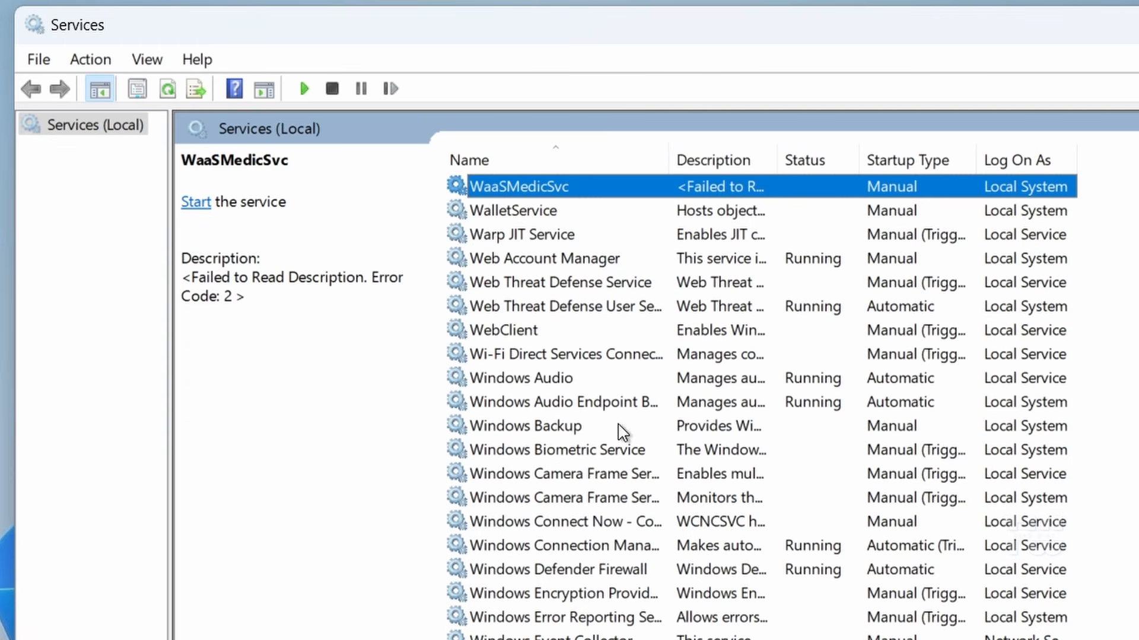
click(560, 379)
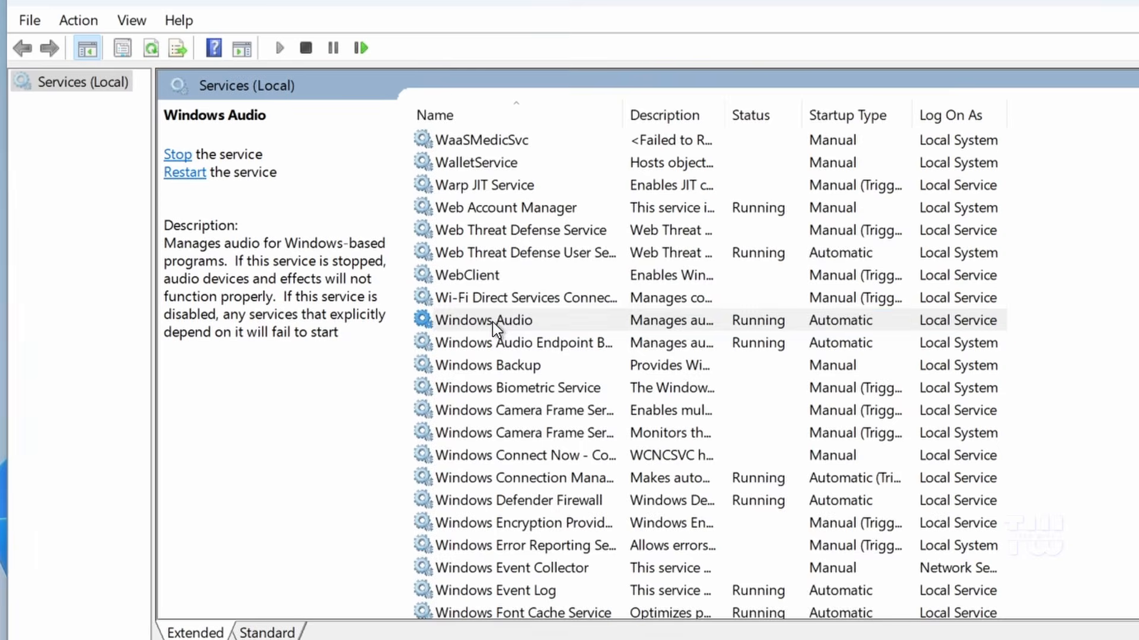
double_click(526, 380)
click(611, 309)
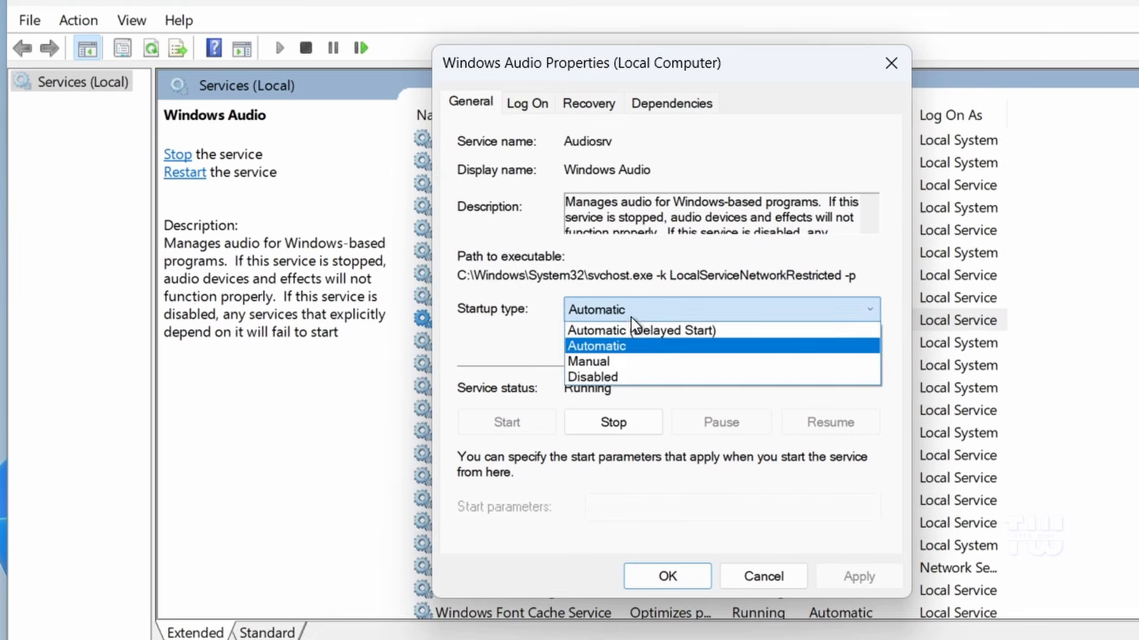
click(667, 345)
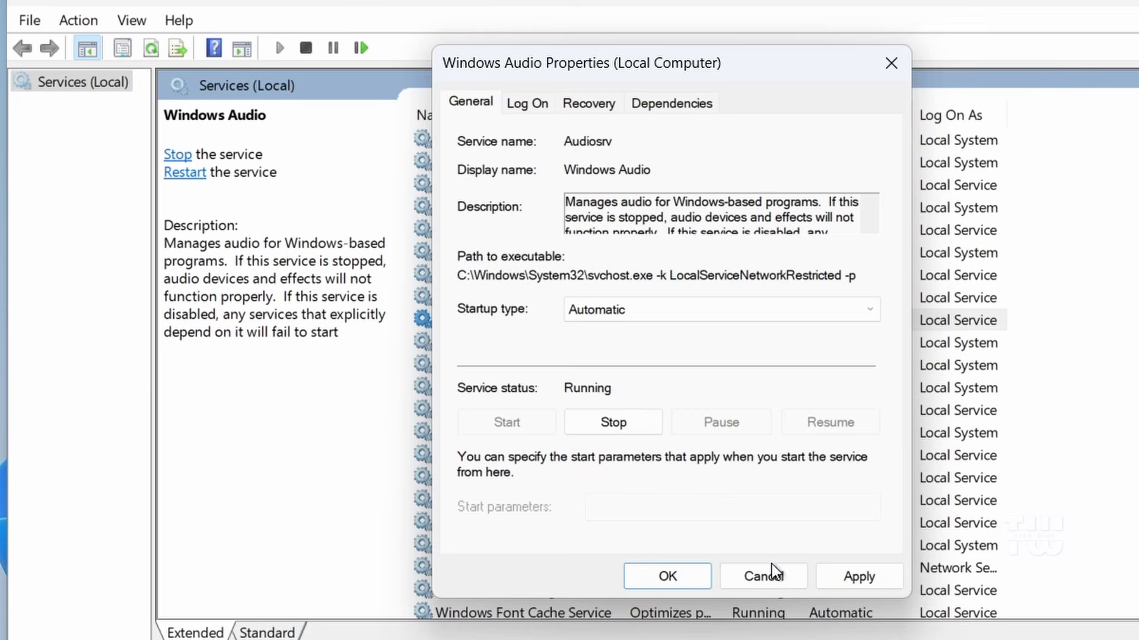
click(681, 576)
right_click(503, 322)
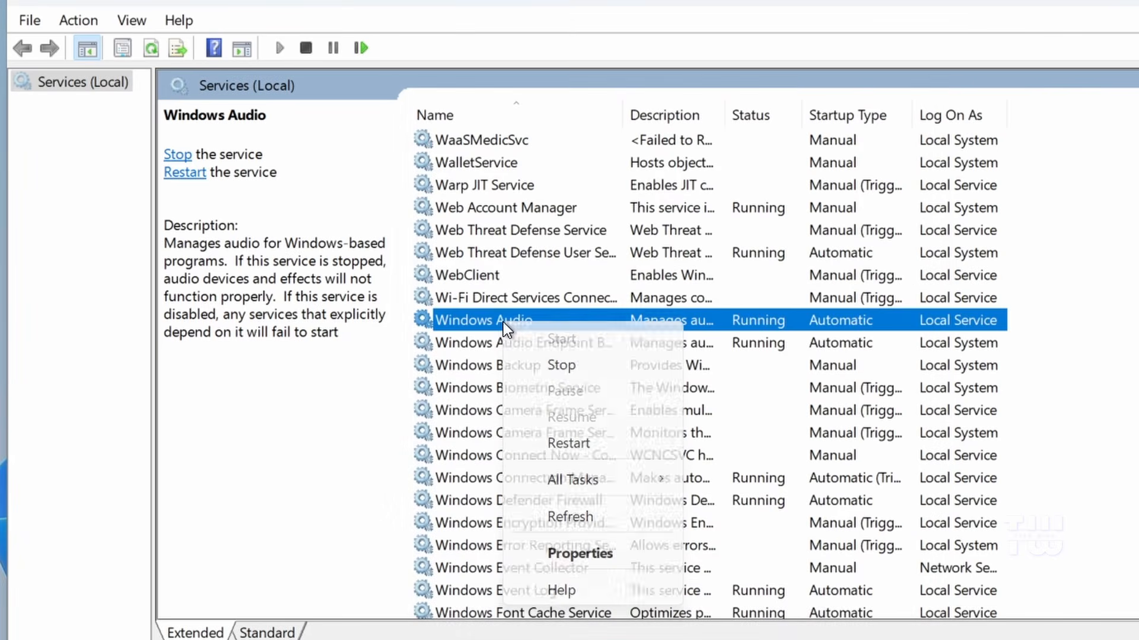
click(604, 443)
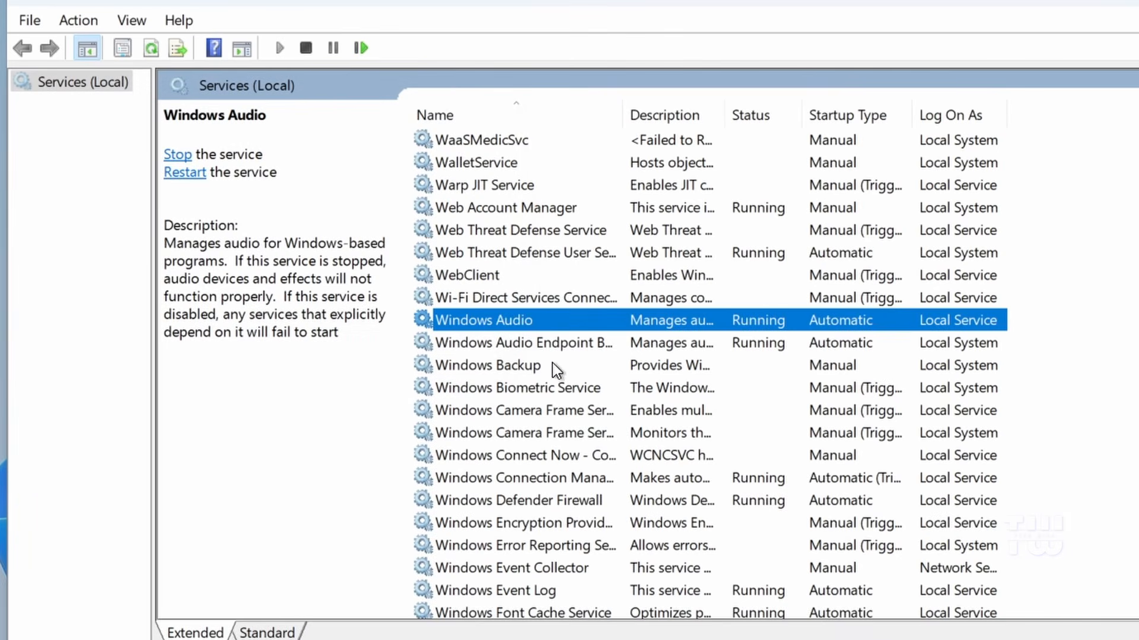
Step: Set the Windows Audio Endpoint Builder service's startup type to Automatic
click(584, 342)
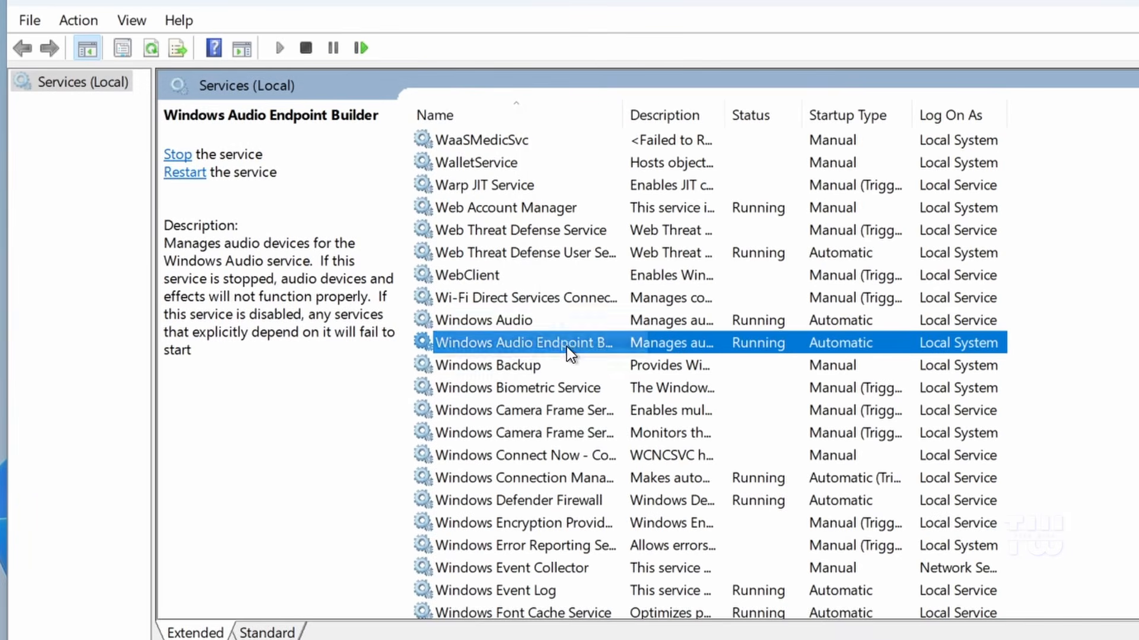
double_click(592, 348)
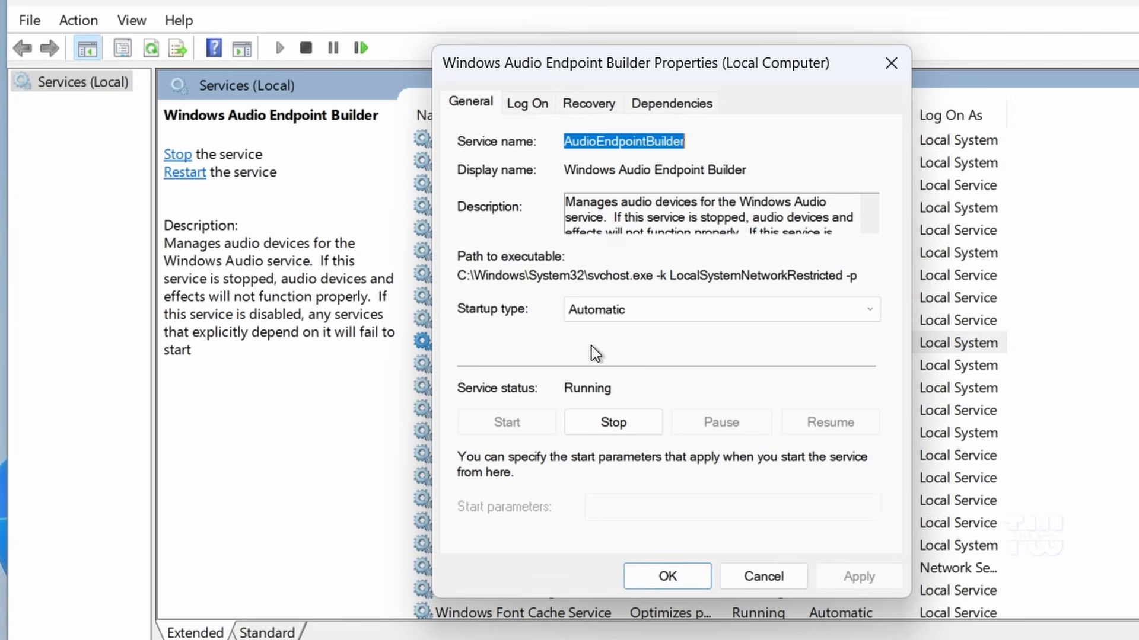
click(638, 311)
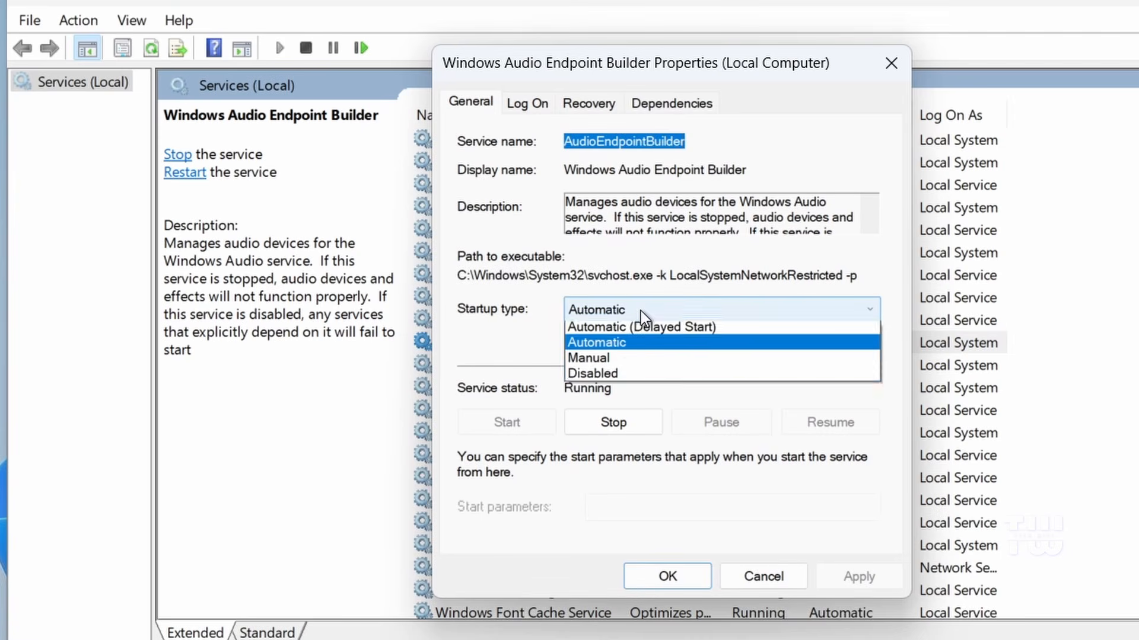
click(622, 345)
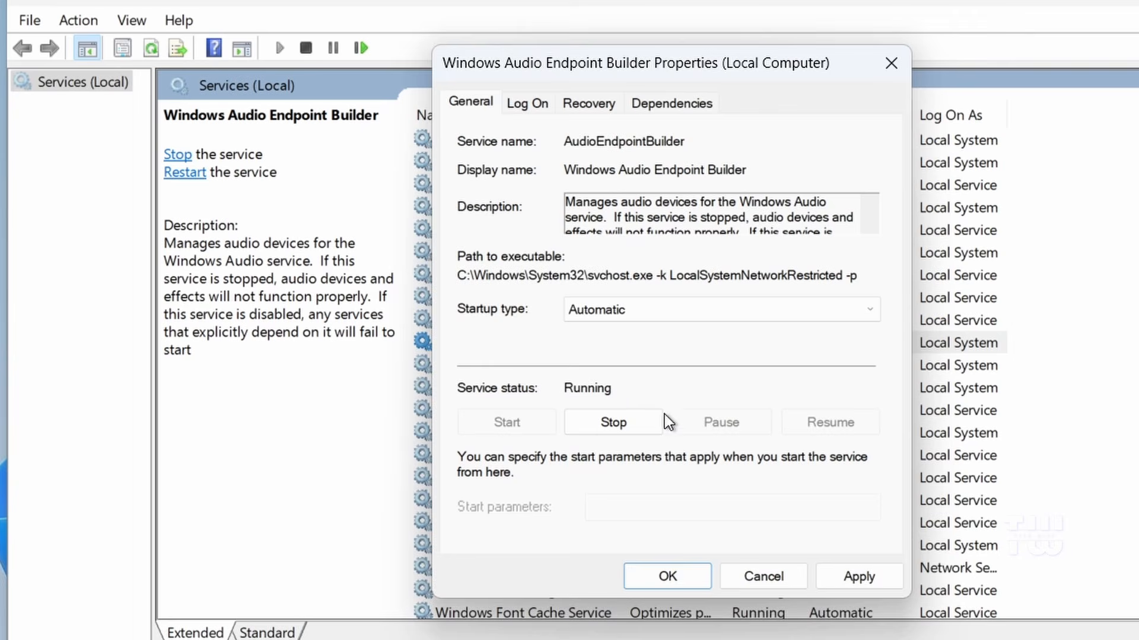
click(667, 576)
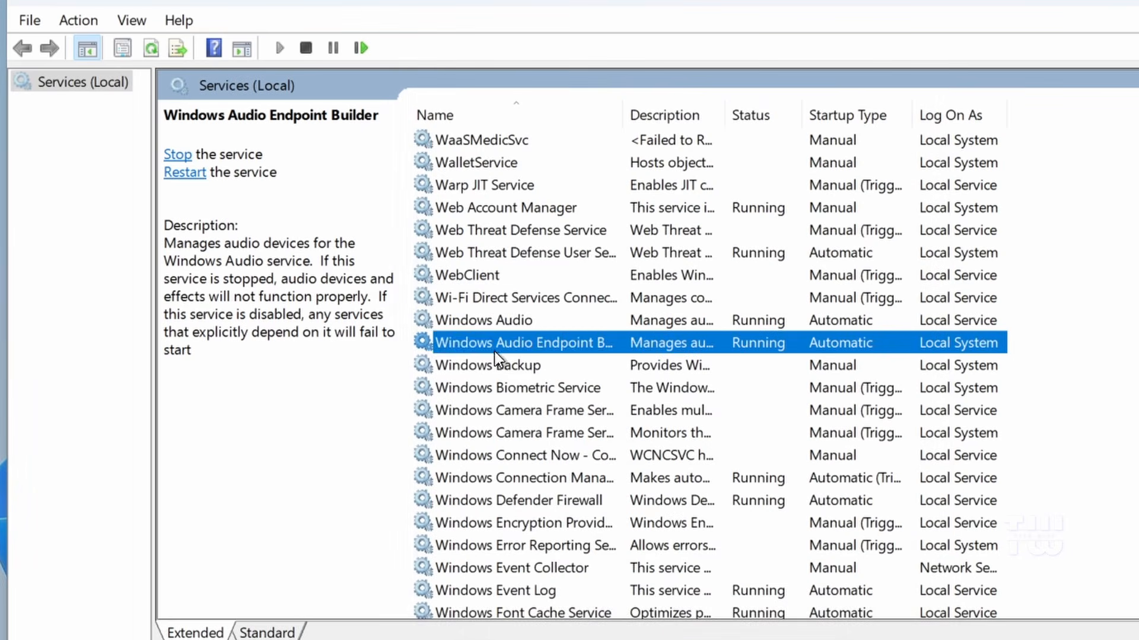
Step: Restart the Windows Audio Endpoint Builder service together with its dependent Windows Audio service
right_click(525, 346)
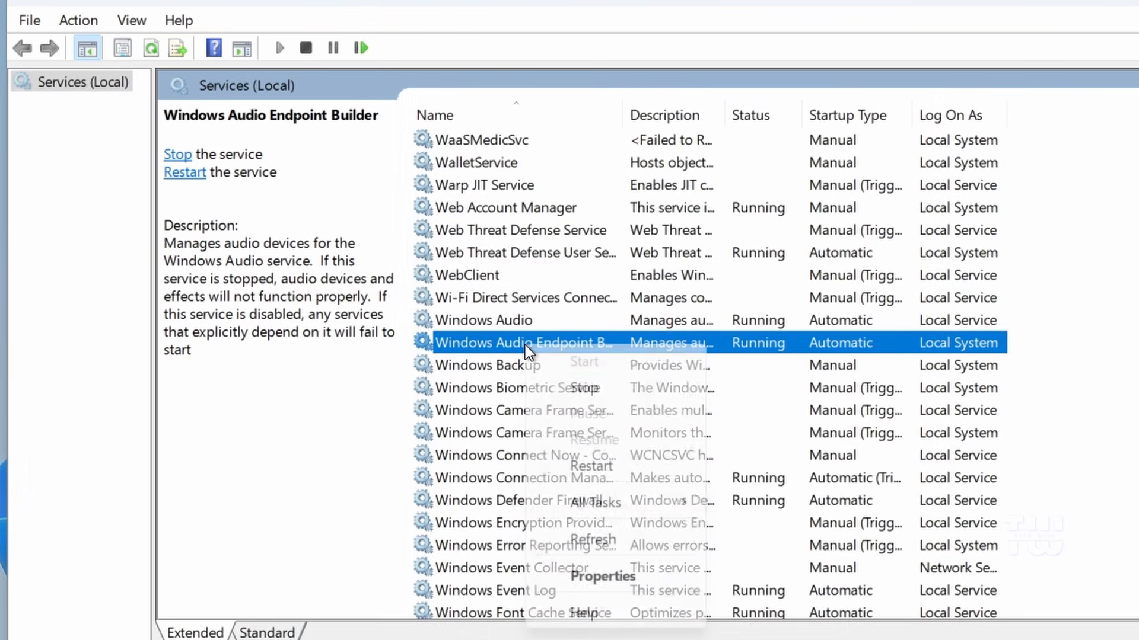
click(602, 469)
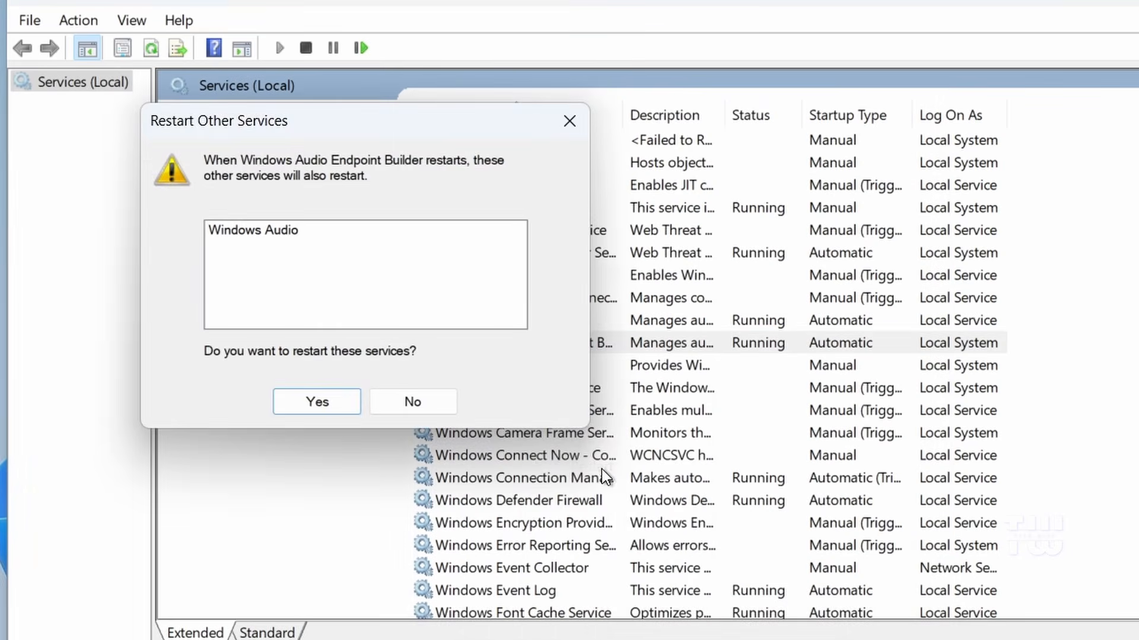
click(325, 402)
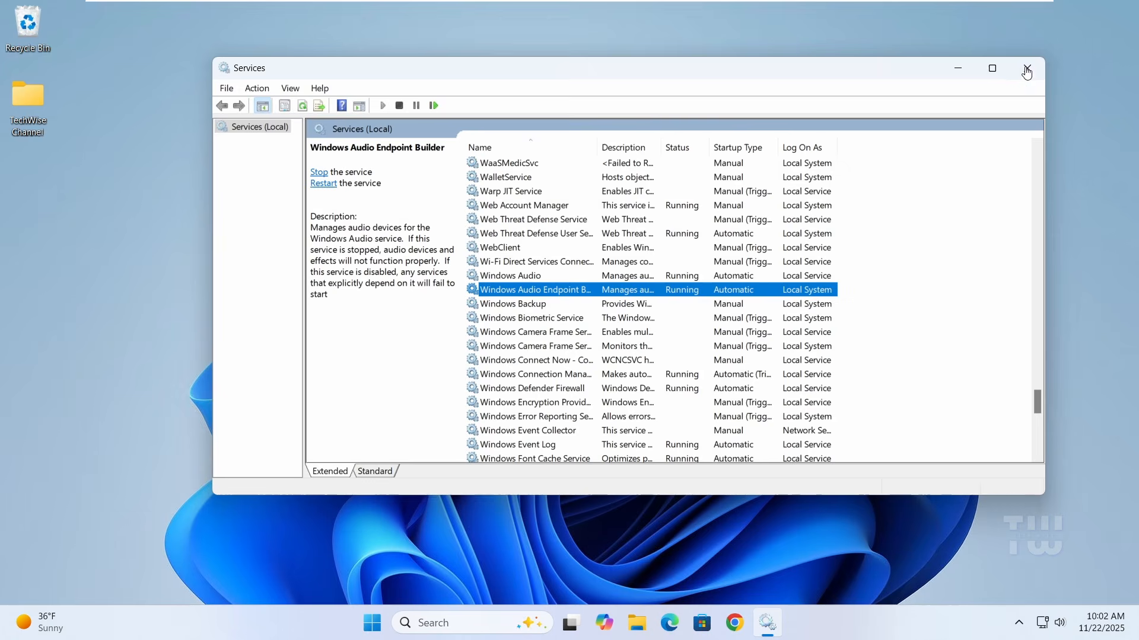
Step: Close the Services window and adjust the system volume to test the sound
click(1026, 70)
click(1059, 621)
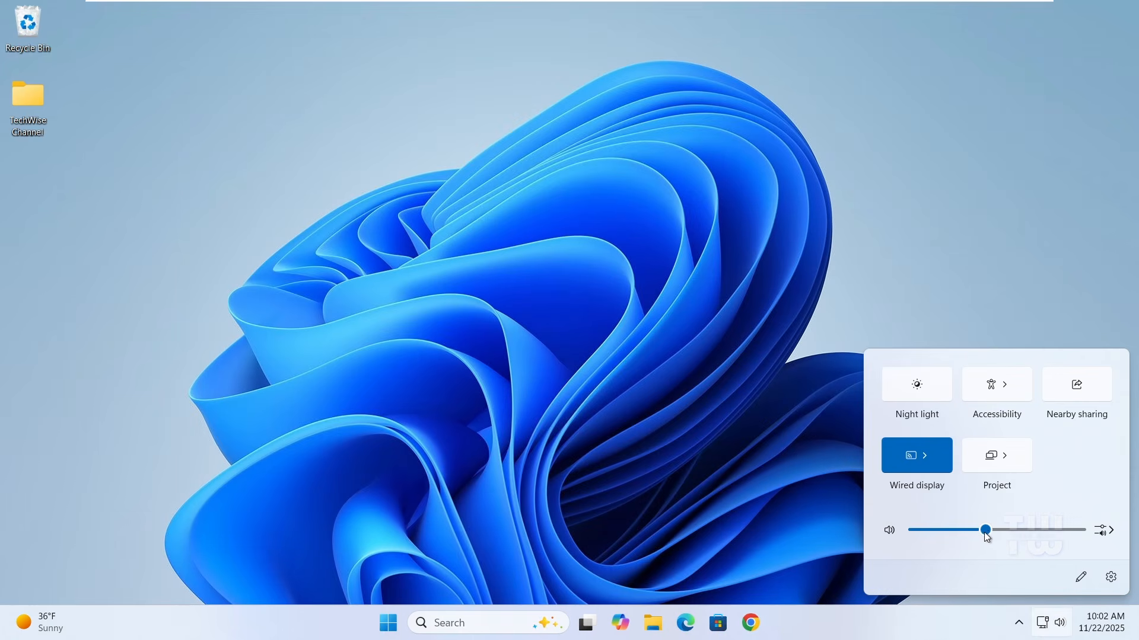
click(745, 471)
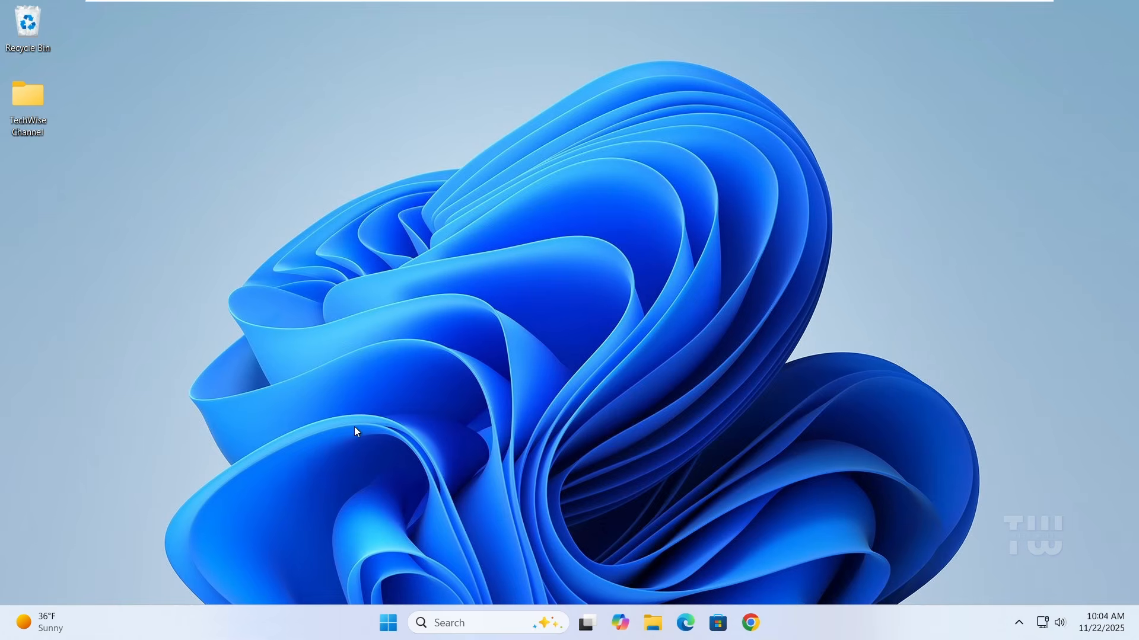
Step: Open Device Manager and expand the Sound, video and game controllers category
right_click(388, 622)
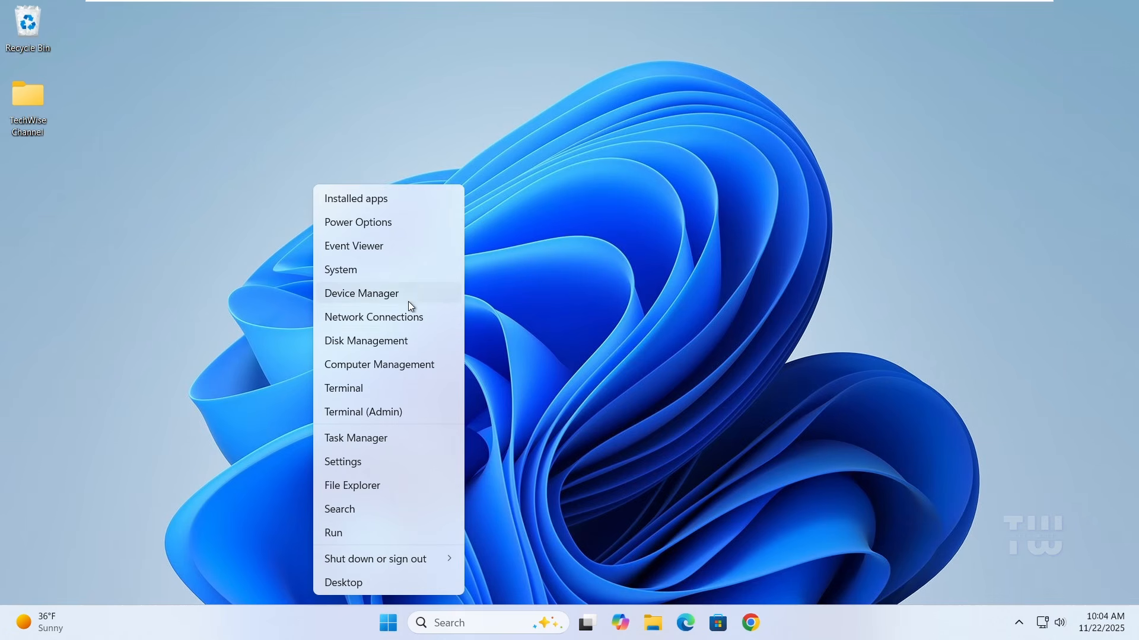
click(384, 295)
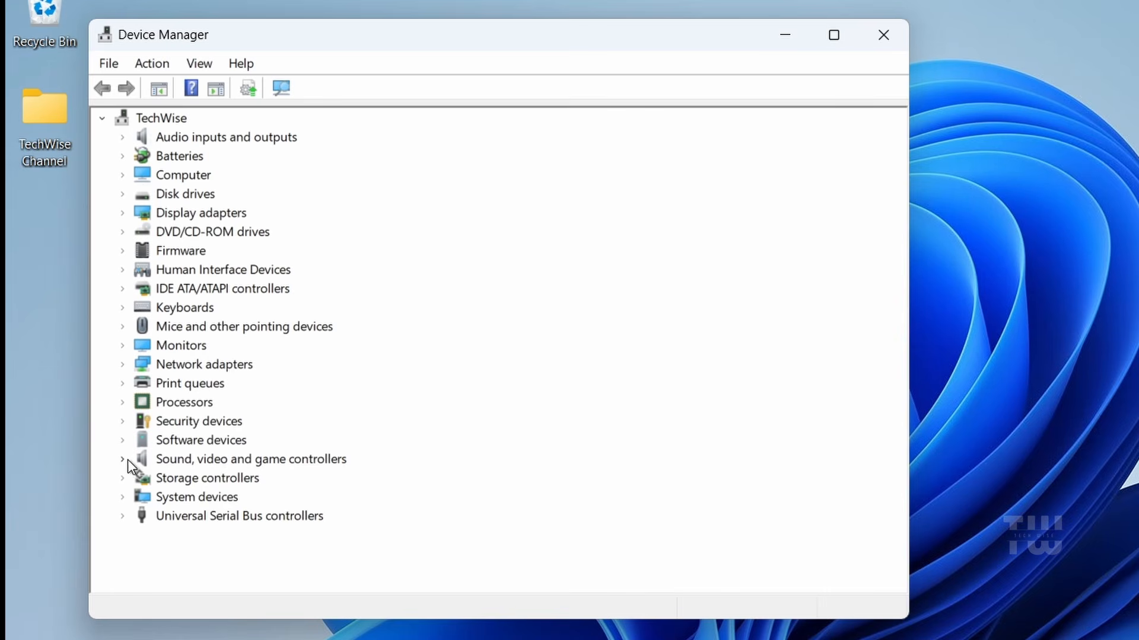
click(123, 459)
click(285, 460)
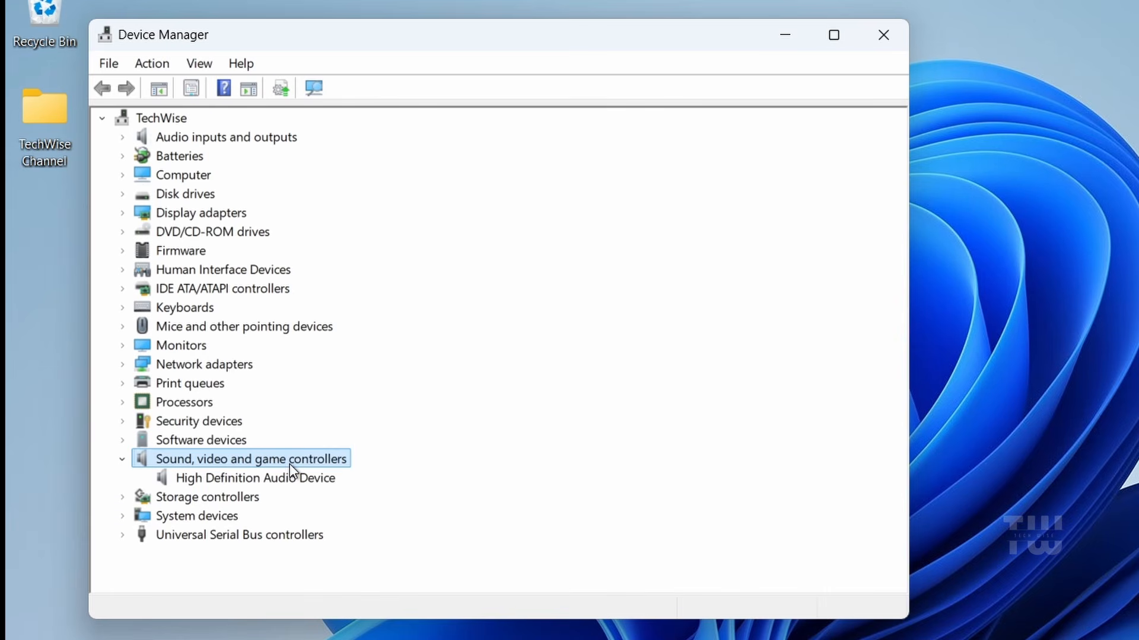
Step: Search automatically for an updated driver for the High Definition Audio Device and close the update wizard
click(260, 480)
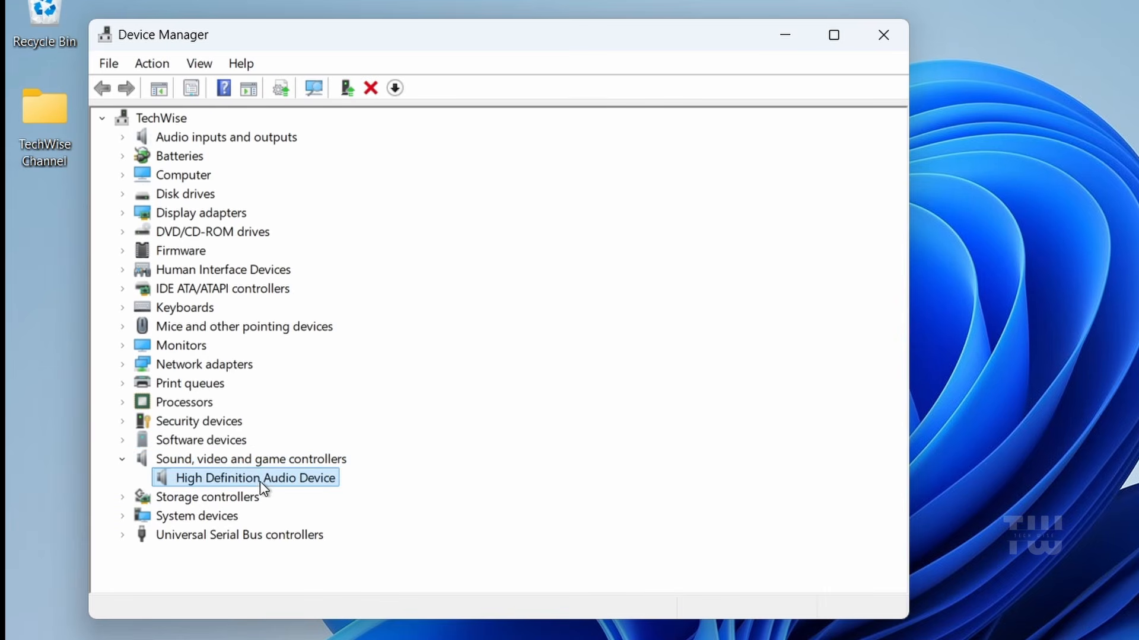
right_click(285, 487)
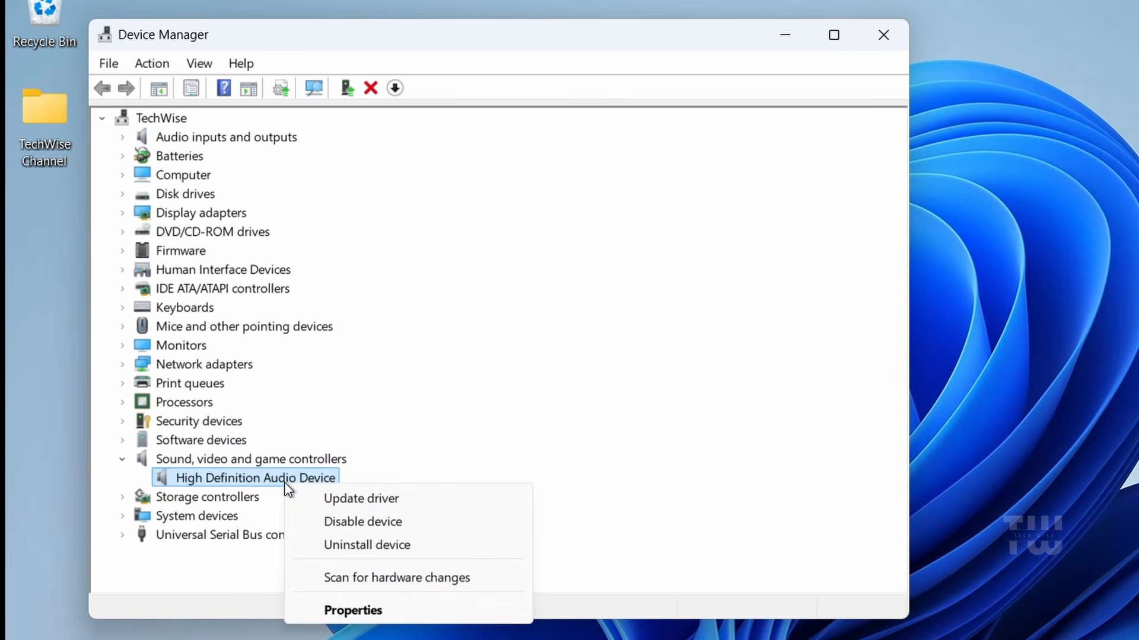
click(351, 498)
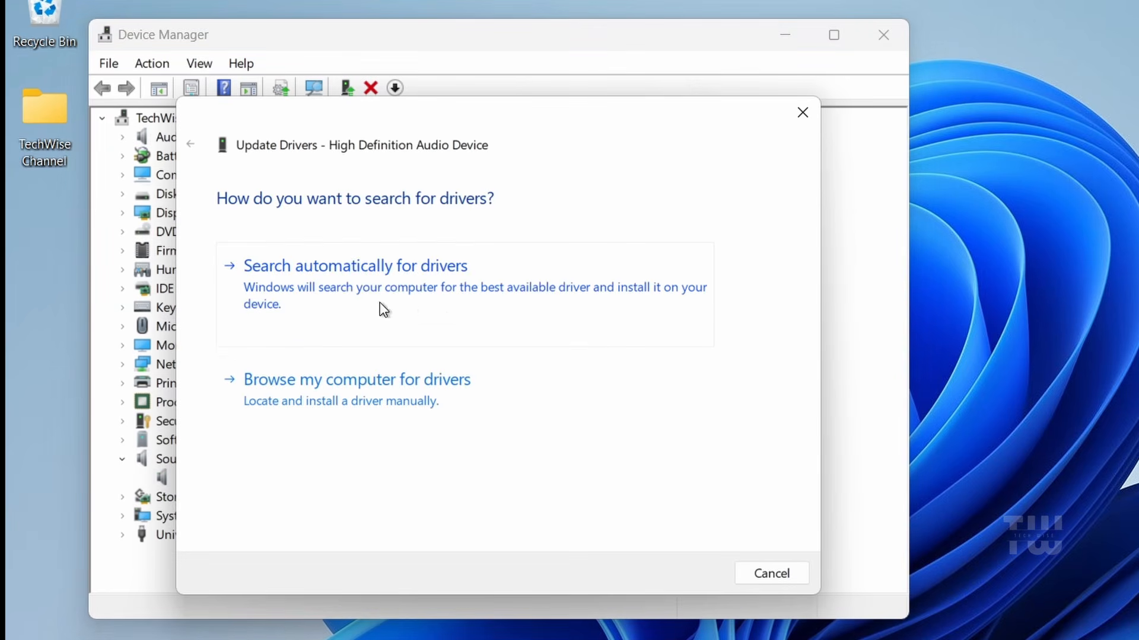
click(380, 304)
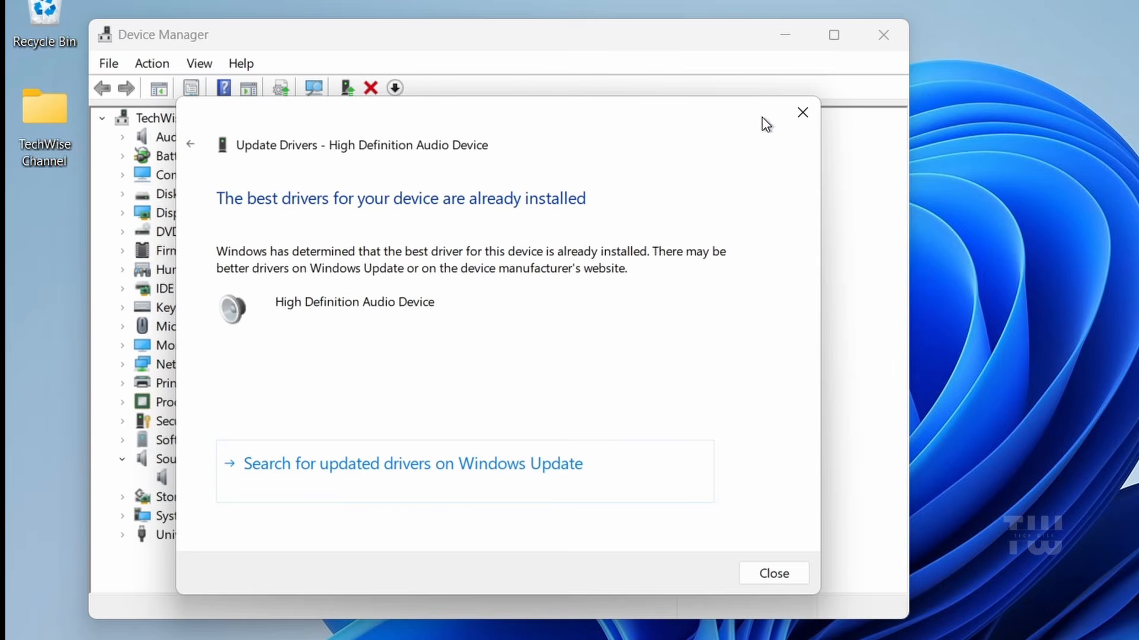
click(803, 122)
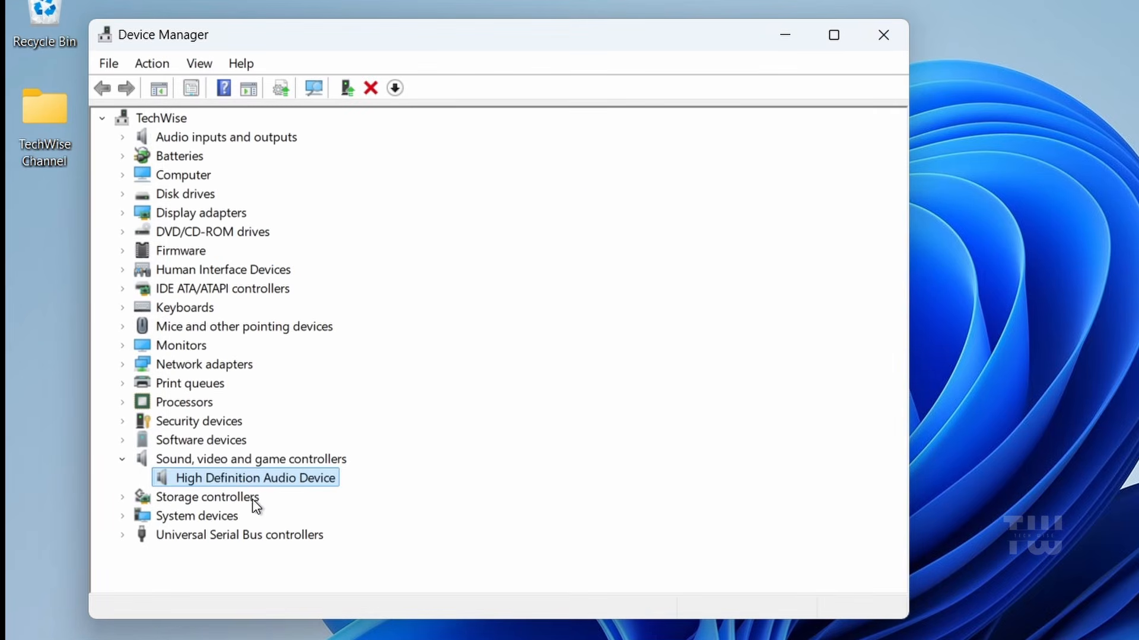
Step: Uninstall the High Definition Audio Device from the system
right_click(291, 478)
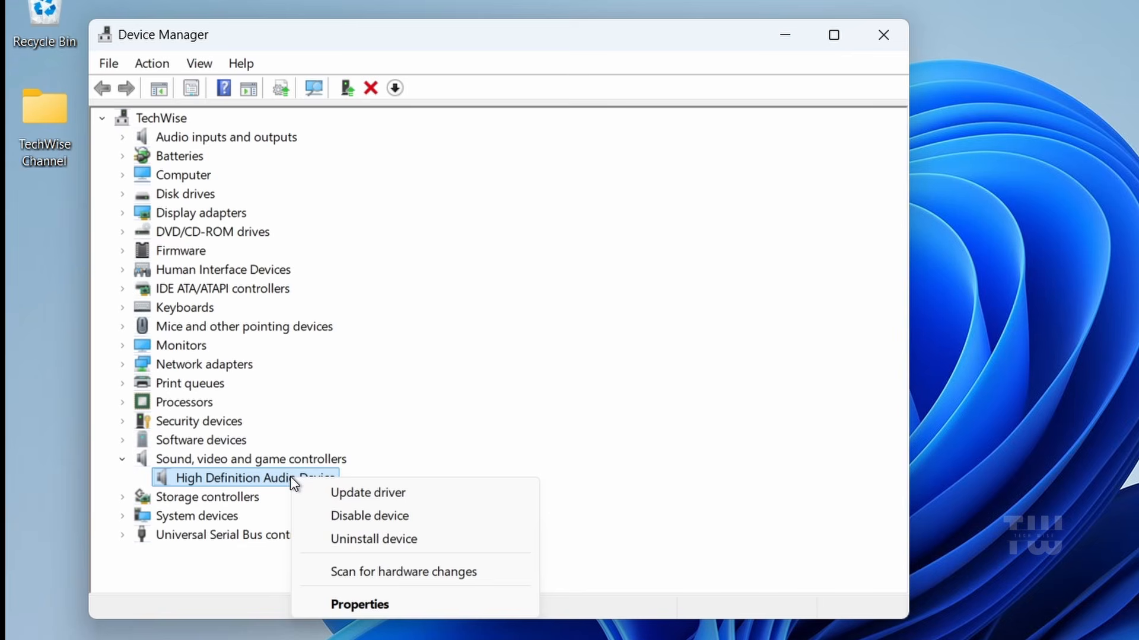
click(409, 541)
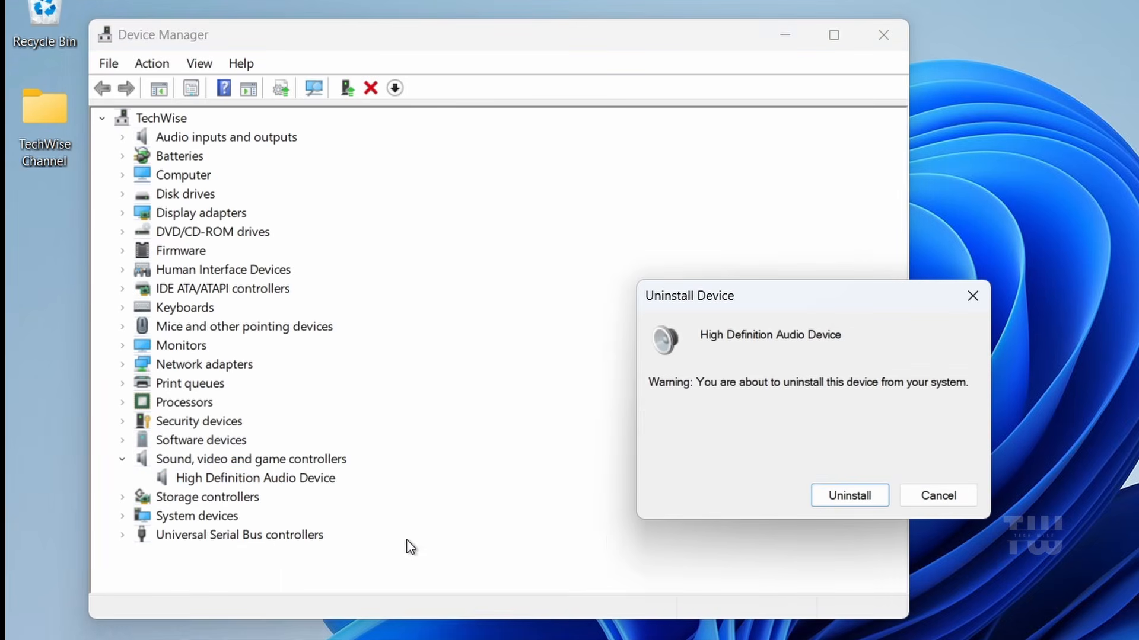
click(821, 494)
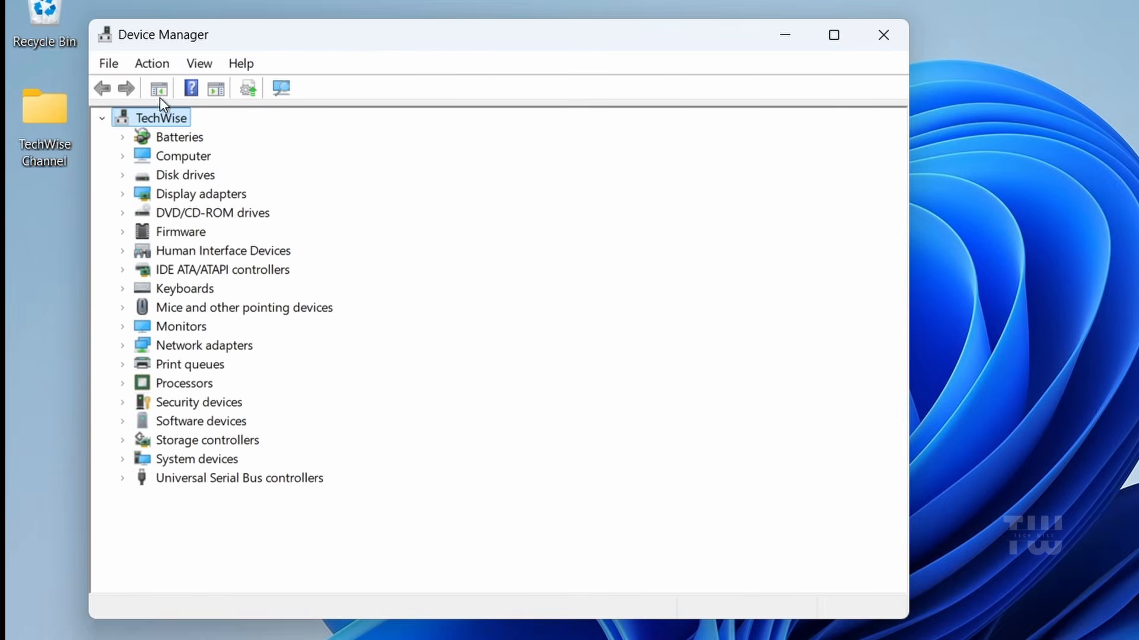
Step: Scan for hardware changes to reinstall the High Definition Audio Device and select it in the device tree
click(153, 64)
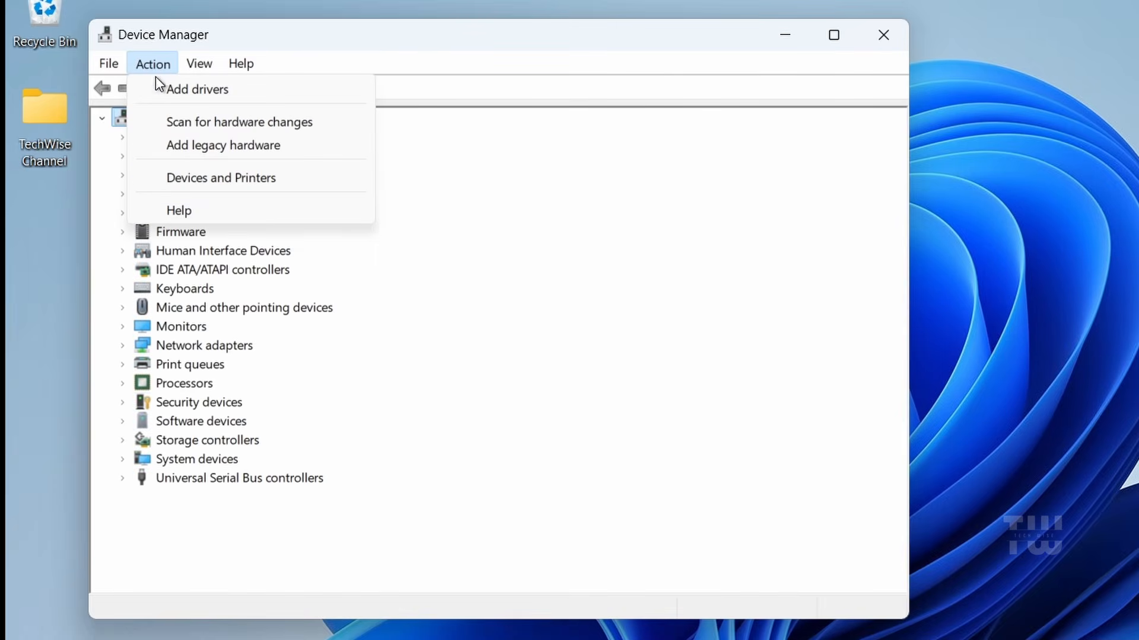
click(270, 123)
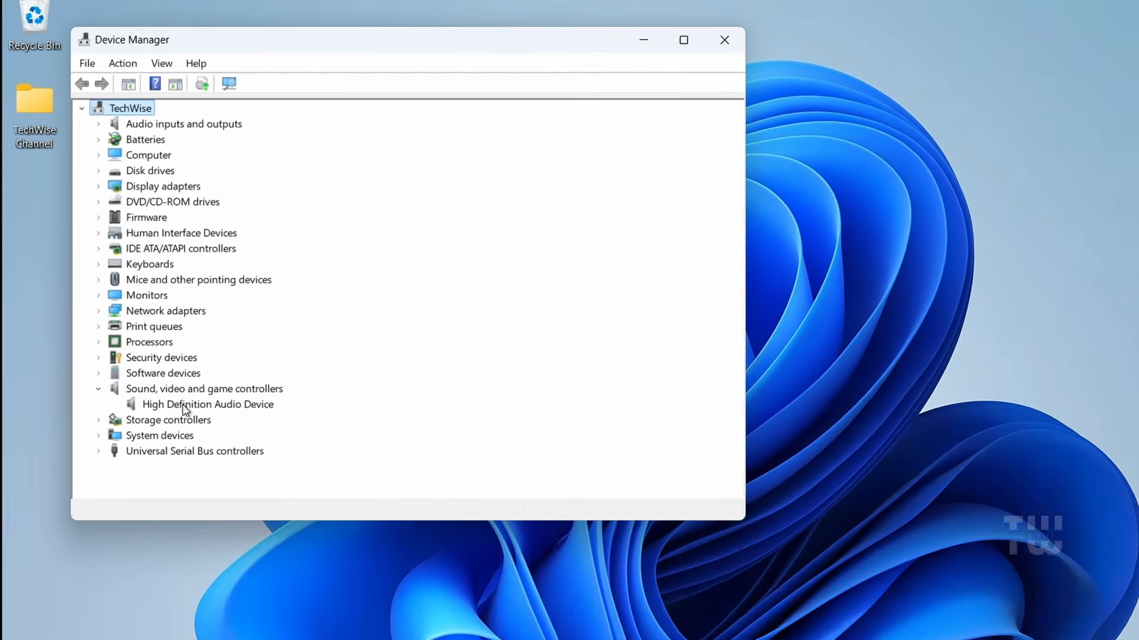
click(185, 408)
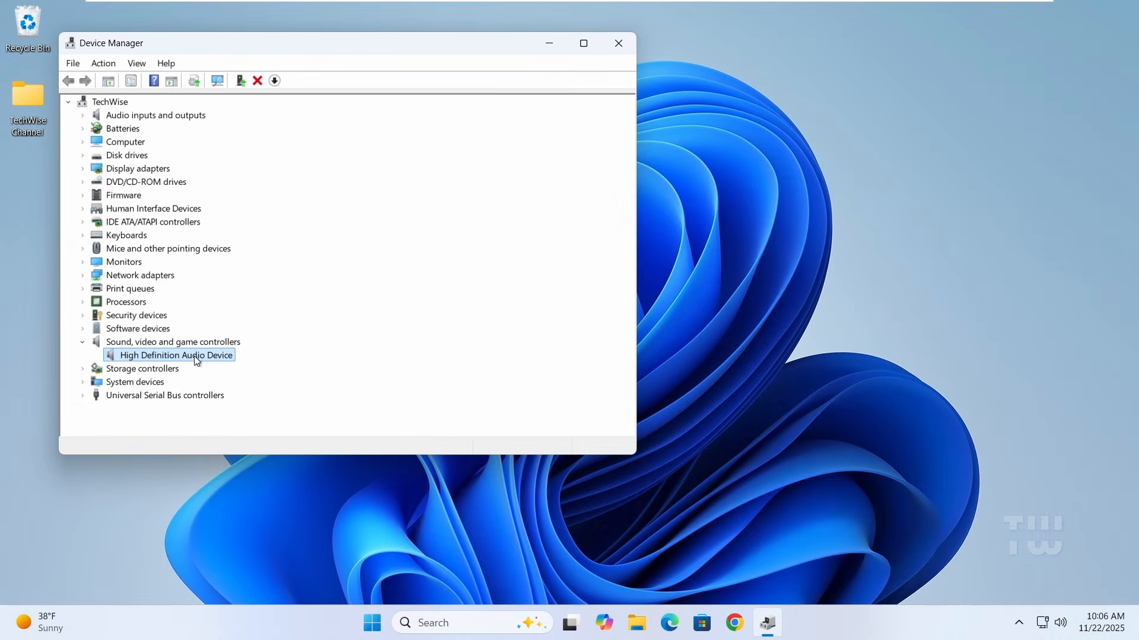
Step: Adjust the system volume to test the sound, and close Device Manager after collapsing the sound controllers category
click(1052, 622)
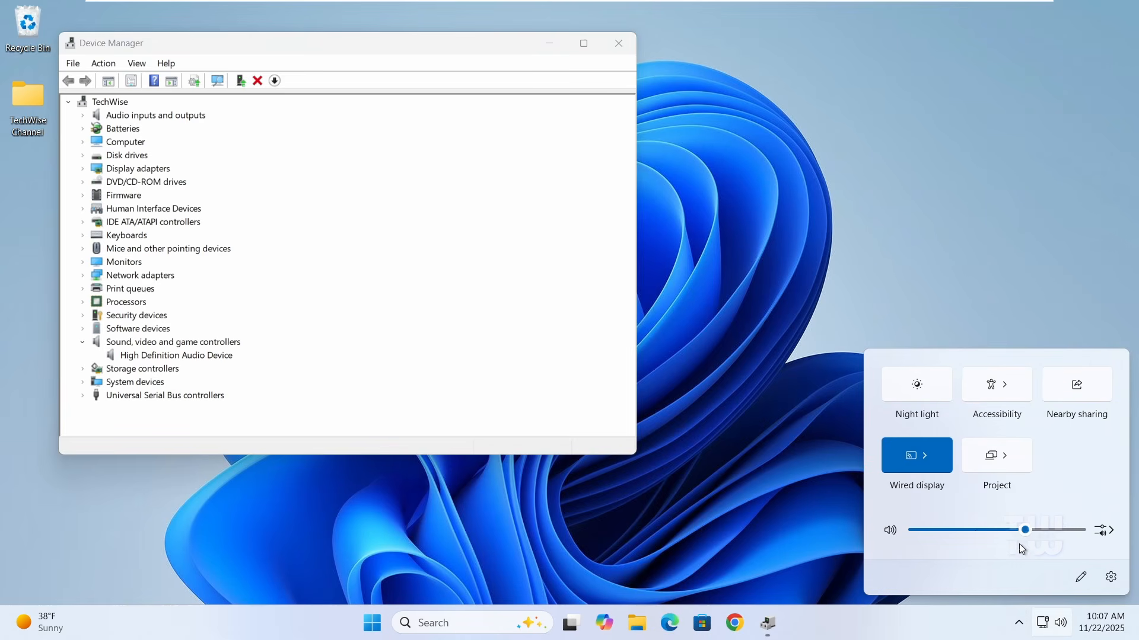
click(1000, 531)
click(83, 344)
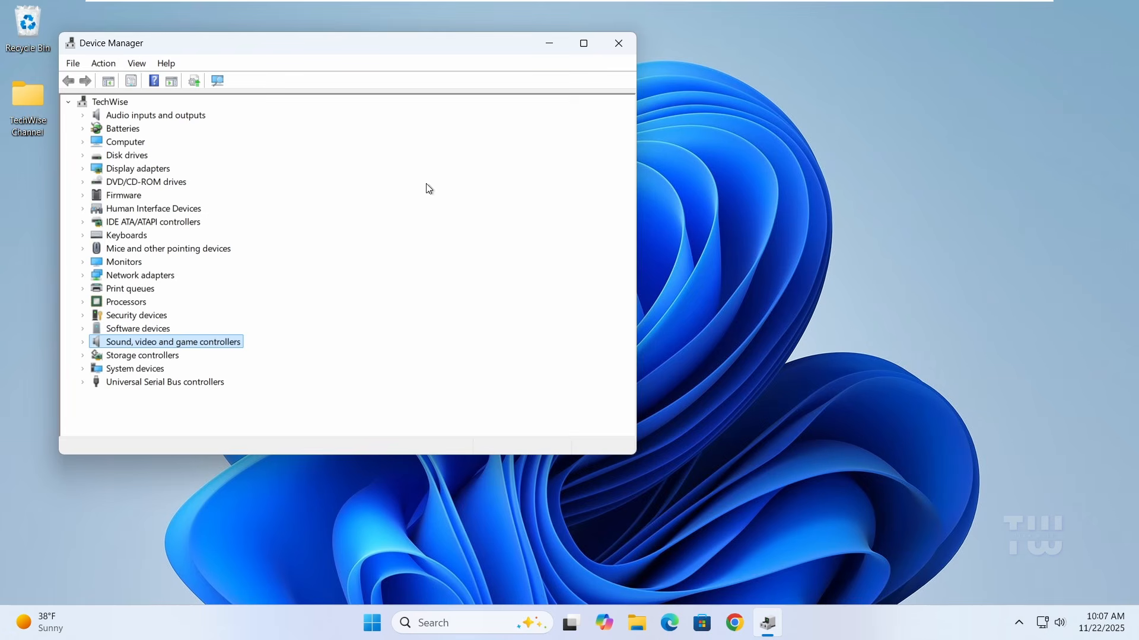
click(630, 47)
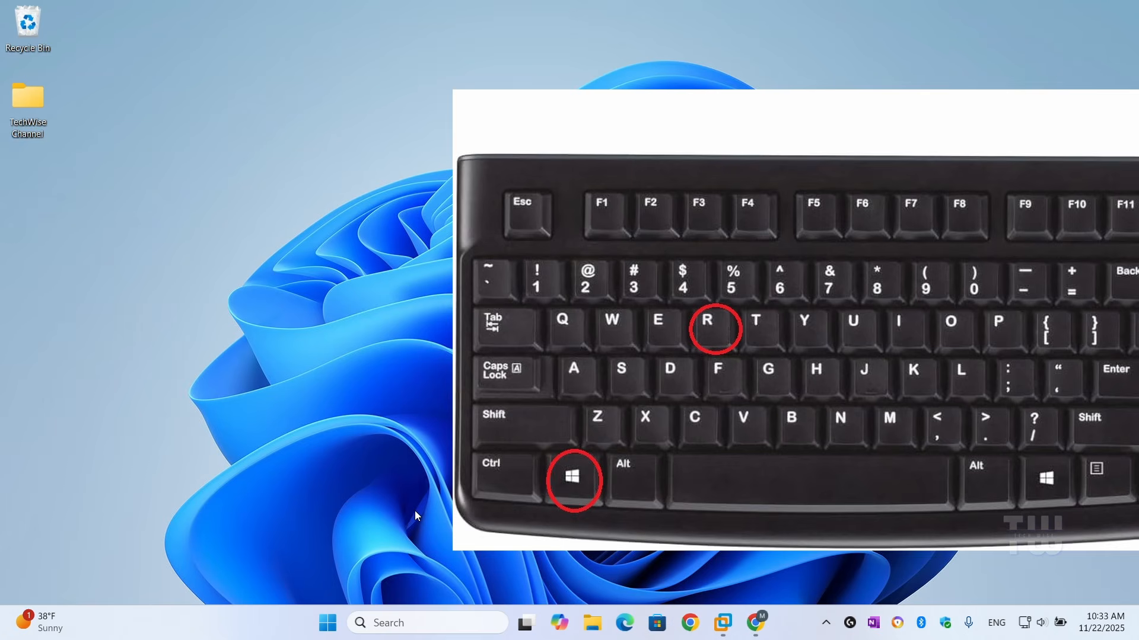
Step: Open System Information by running msinfo32
key(super+r)
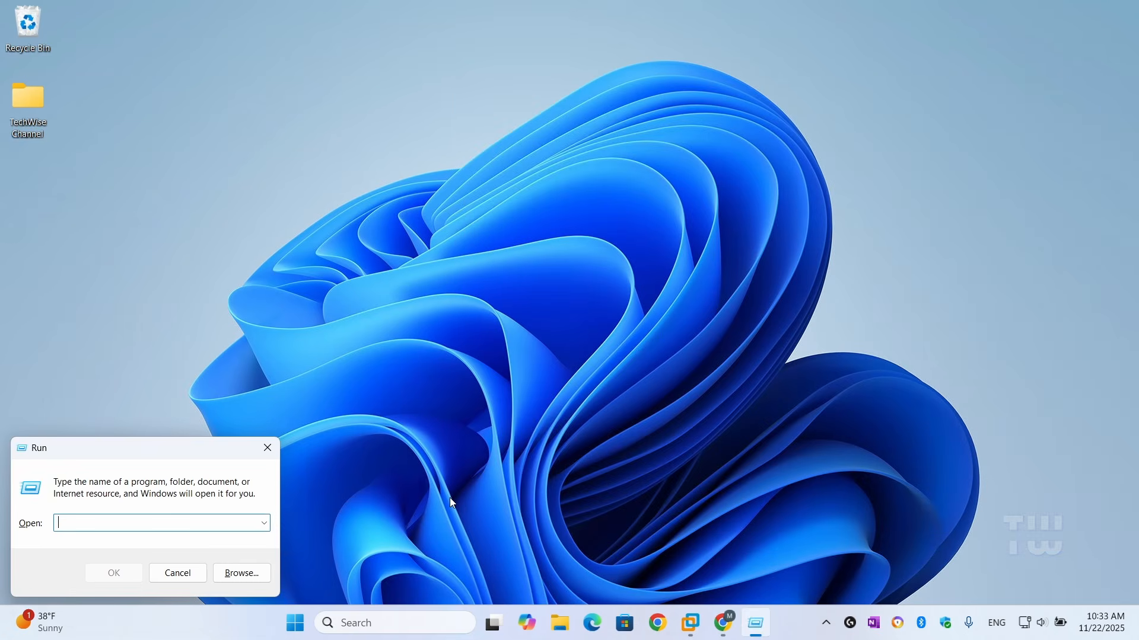
text(msinfo)
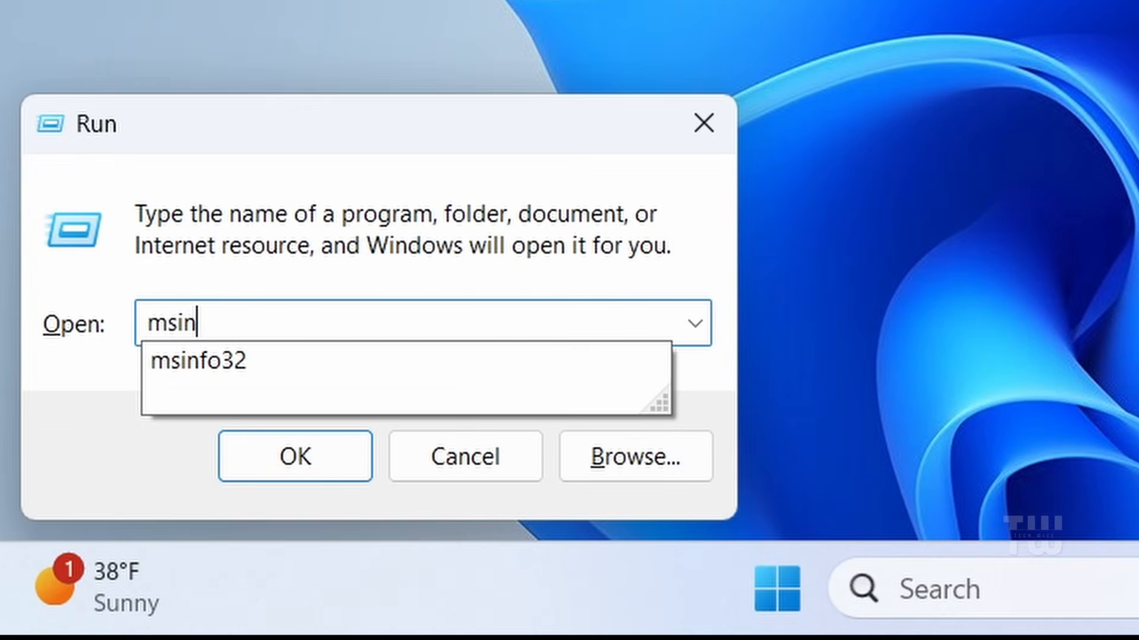
text(32)
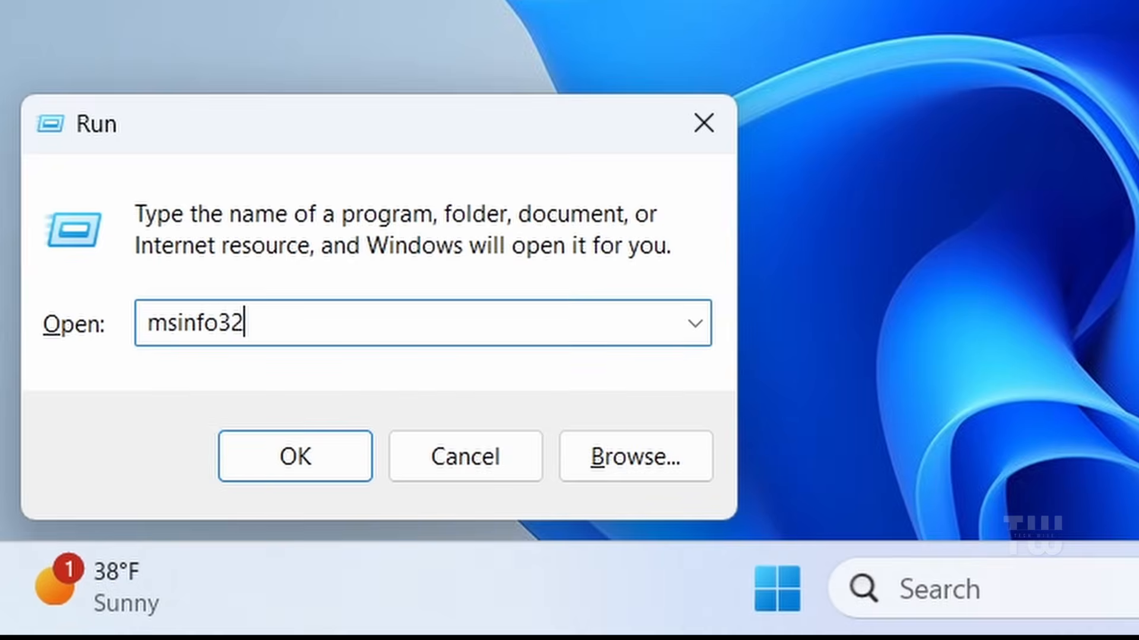
key(Return)
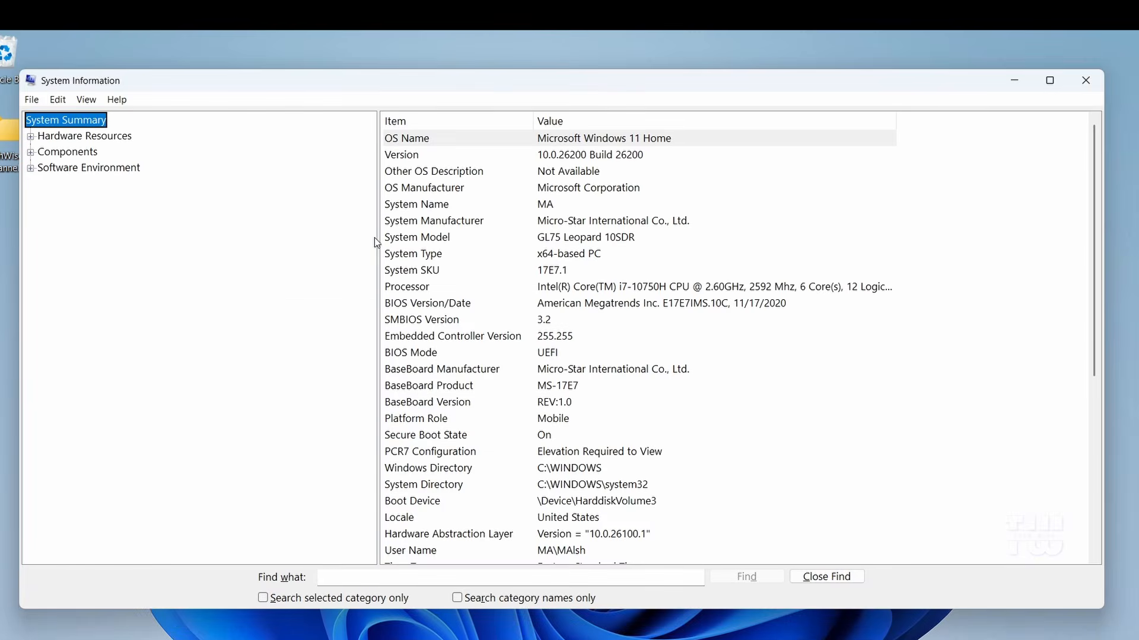
Step: Narrow the category pane and the System Information window, and check the System Model and System SKU entries
drag(377, 236, 165, 249)
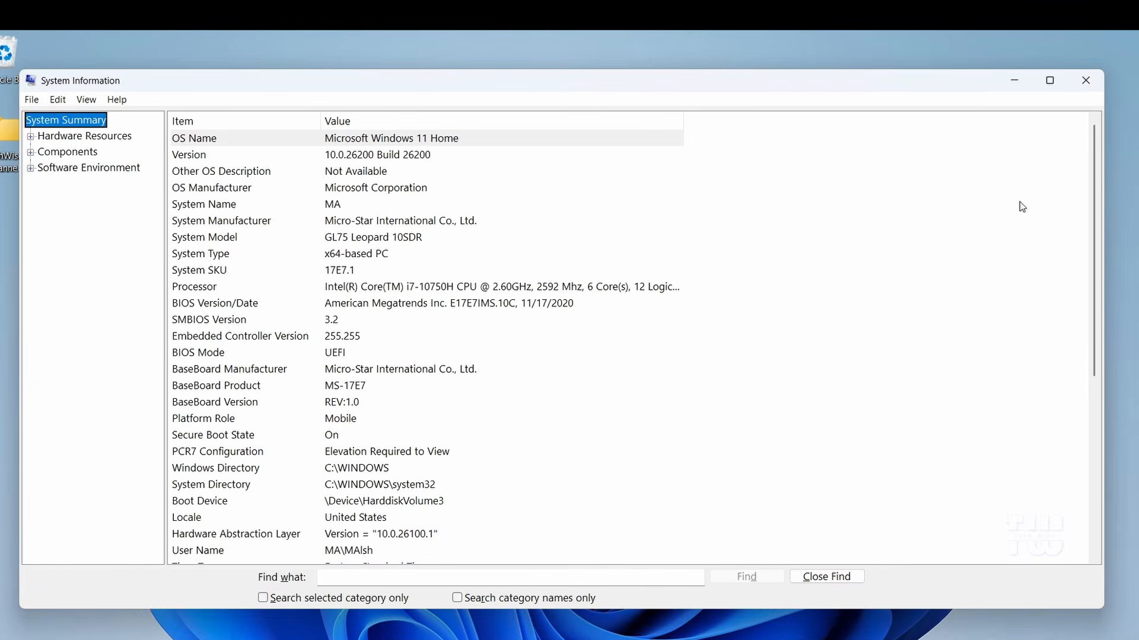
drag(1104, 196, 705, 198)
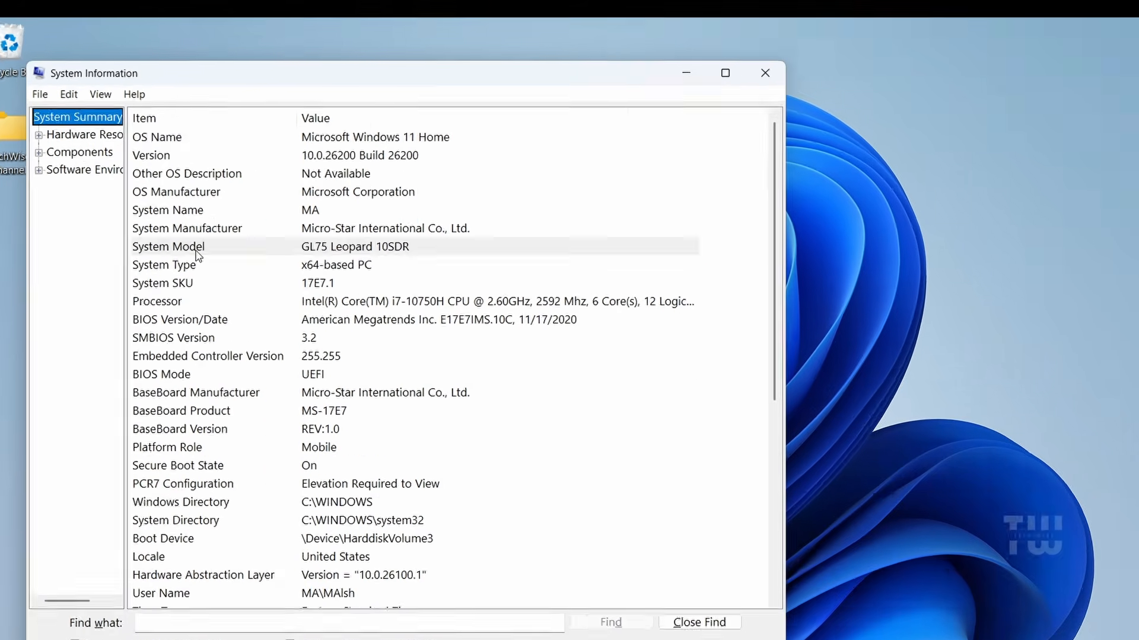
click(296, 238)
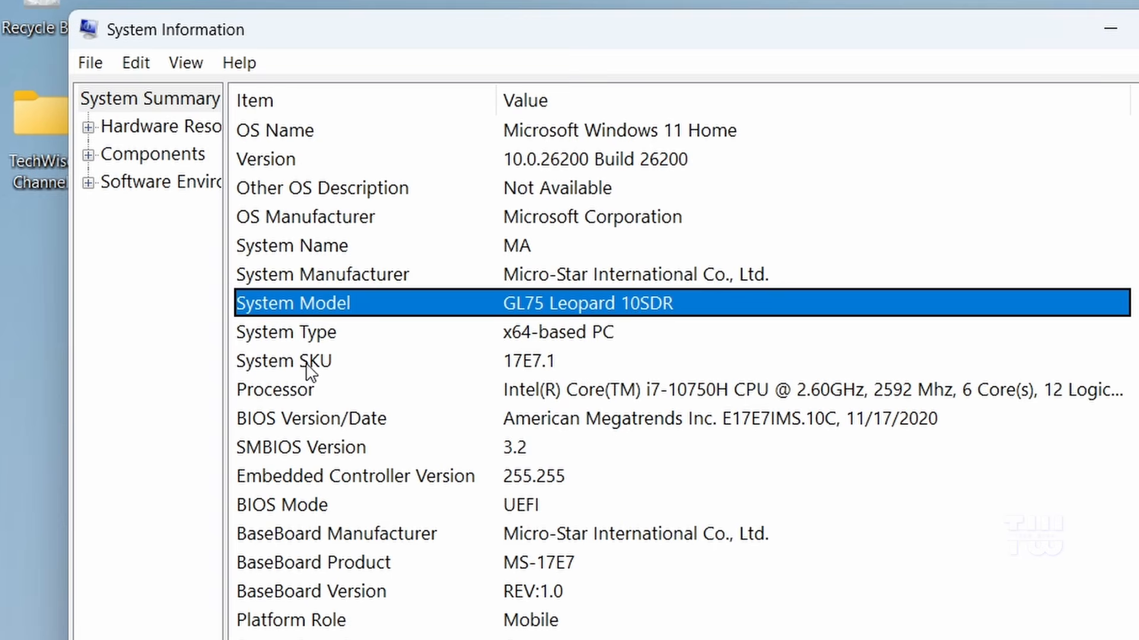
click(434, 356)
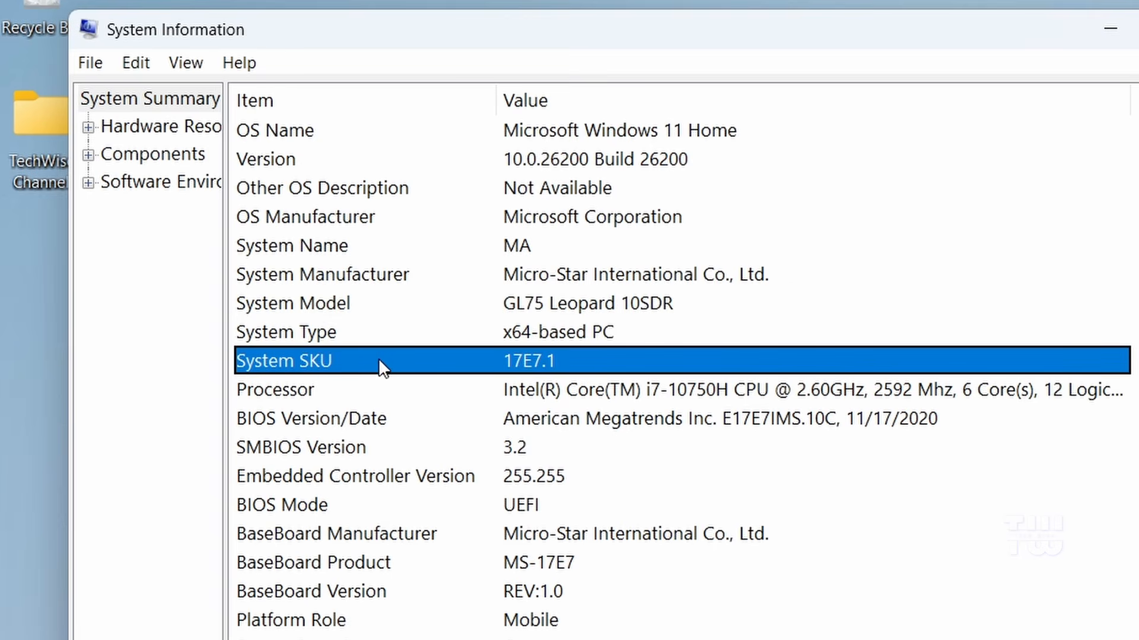
Step: Select the System Model entry, move System Information aside, and reach the MSI download page in Chrome by searching for MSI Drivers
click(303, 301)
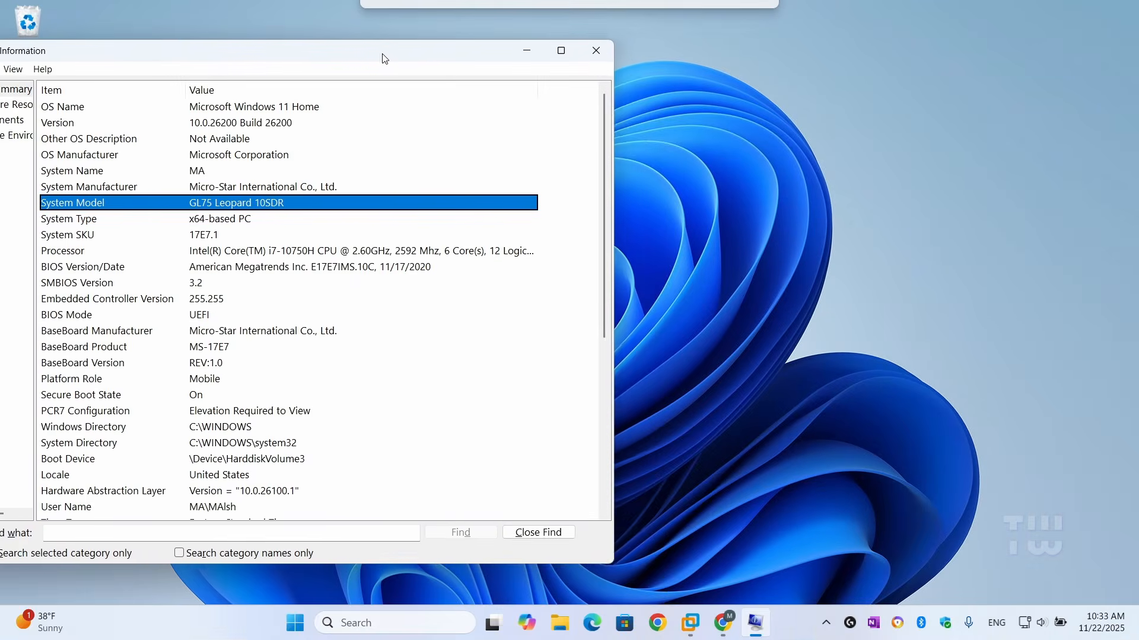
drag(384, 58, 356, 60)
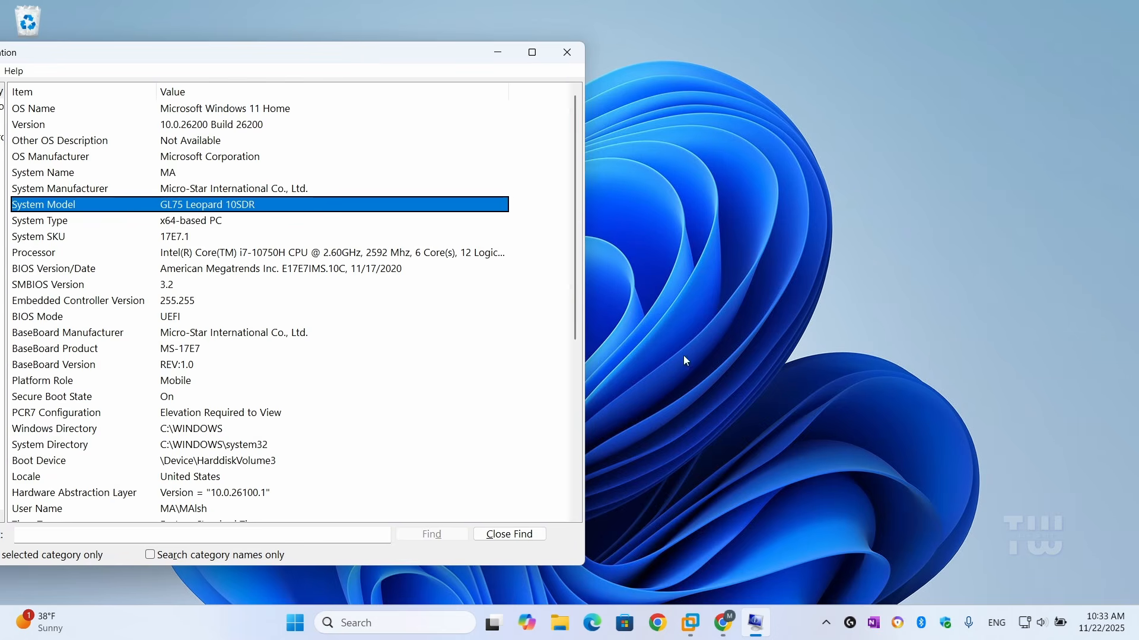
click(725, 622)
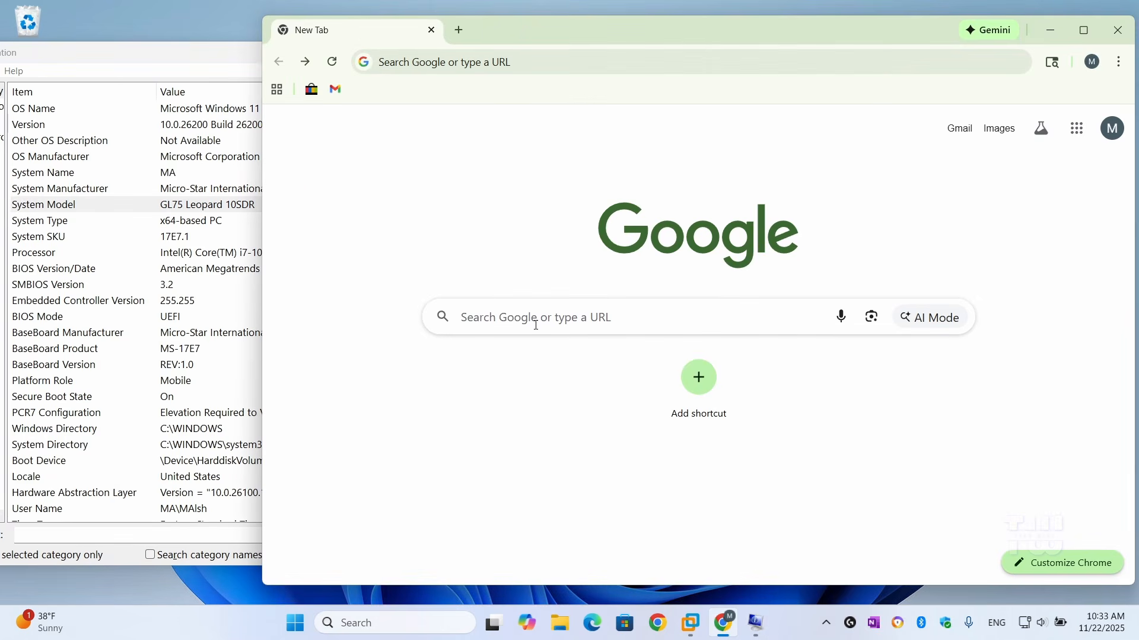
click(540, 321)
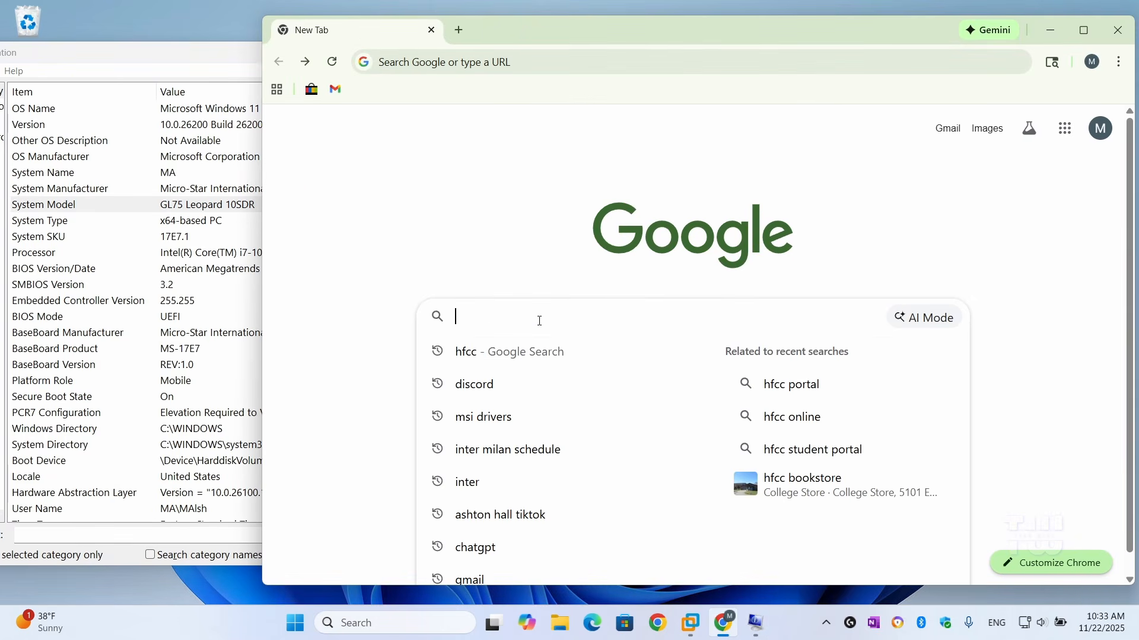
text(MSI )
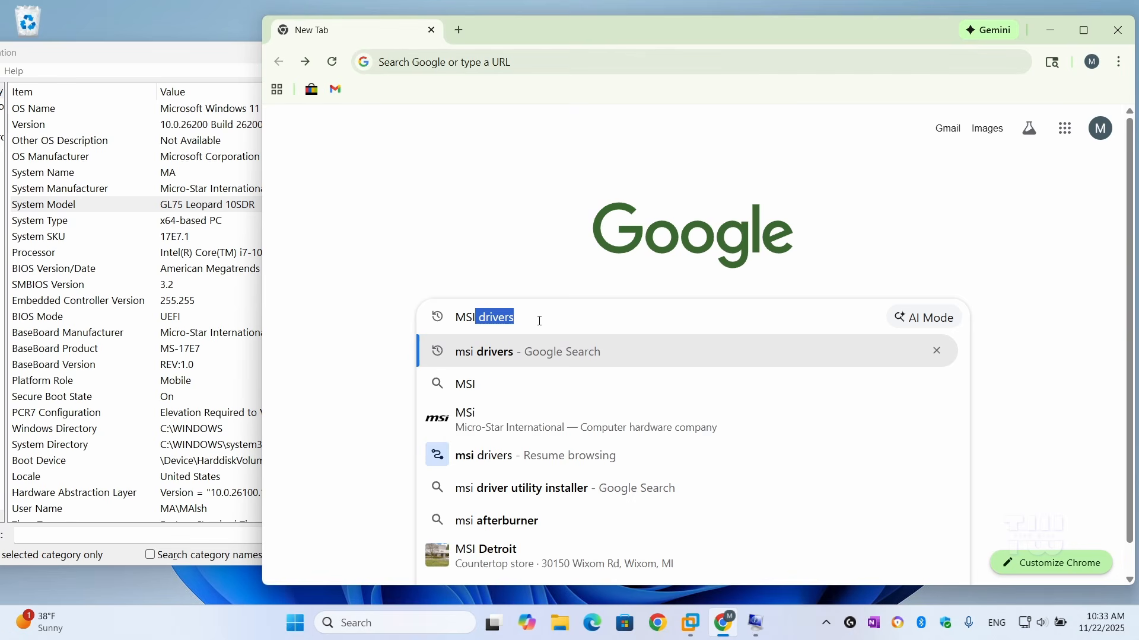
text(Drivers)
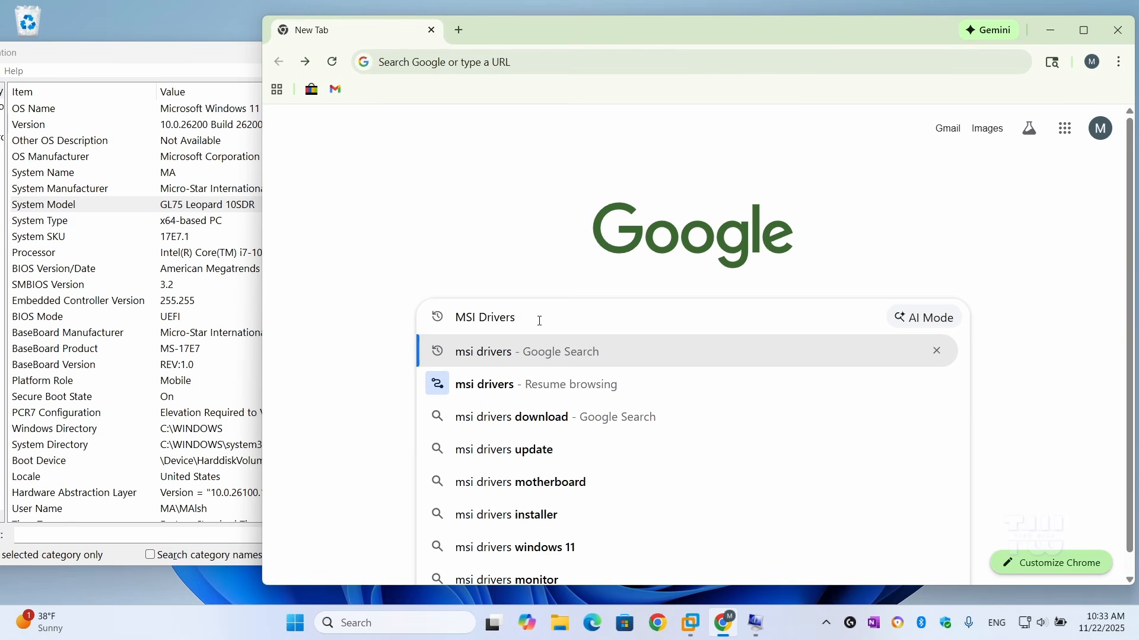
key(Return)
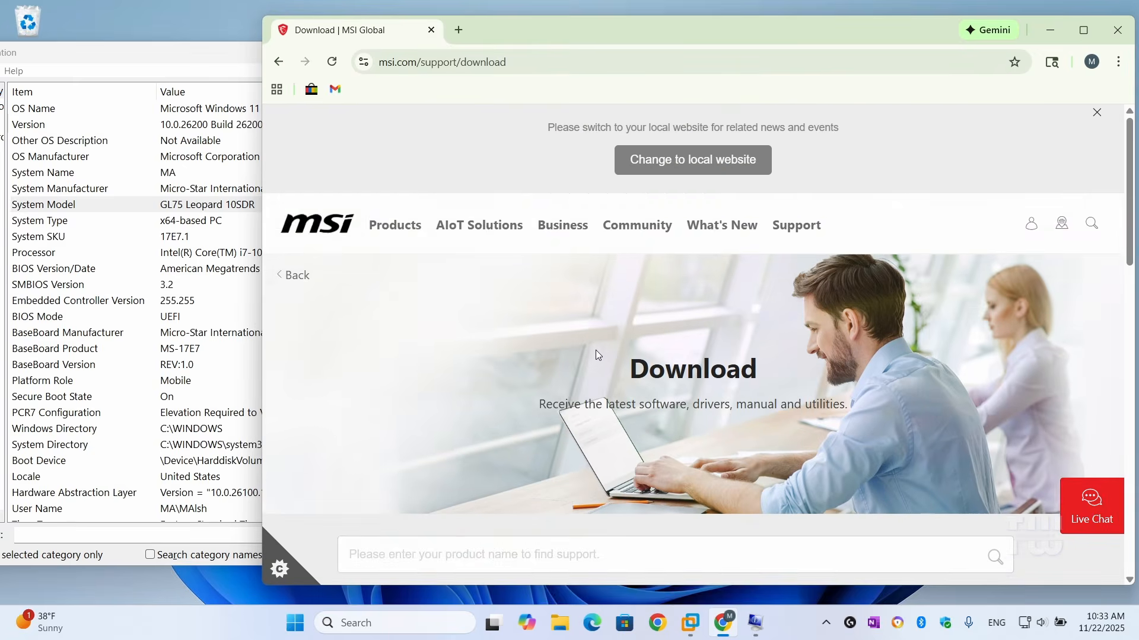
Step: Search the MSI support site for the product GL75 Leopard 10SDR
scroll(505, 364, down, 3)
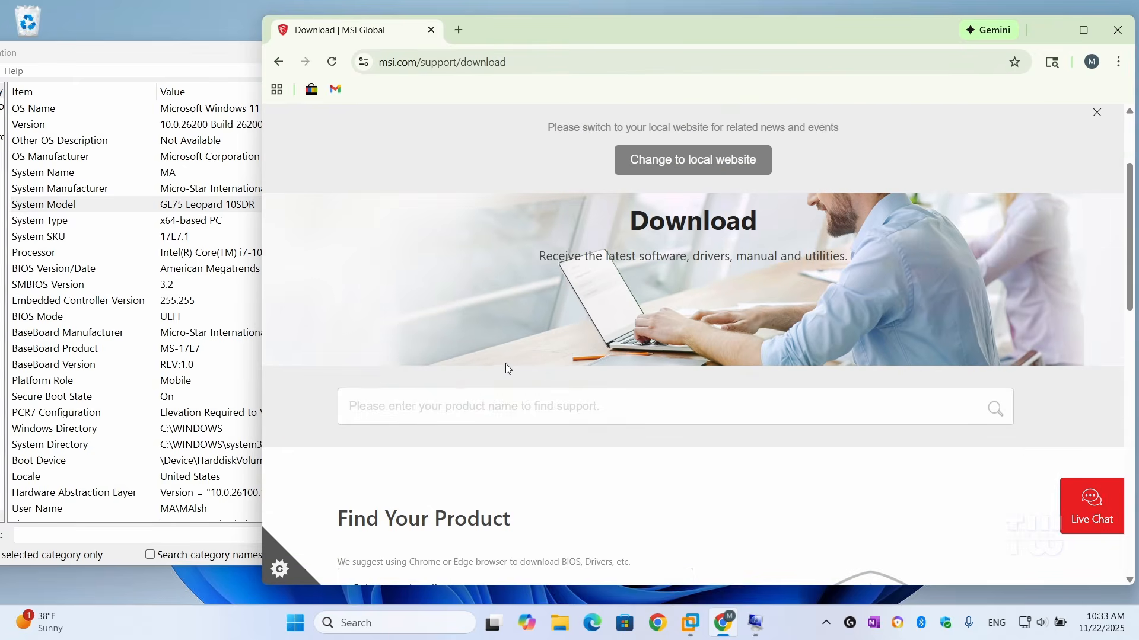
click(458, 406)
text(GL)
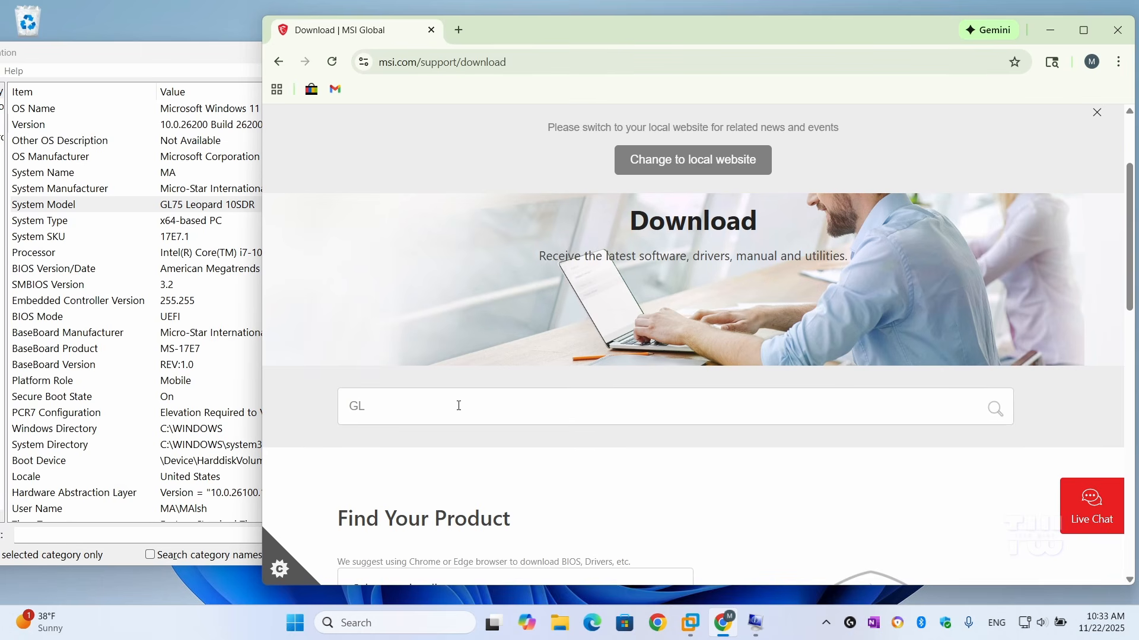
text(75 Leopard 10SDR)
key(Return)
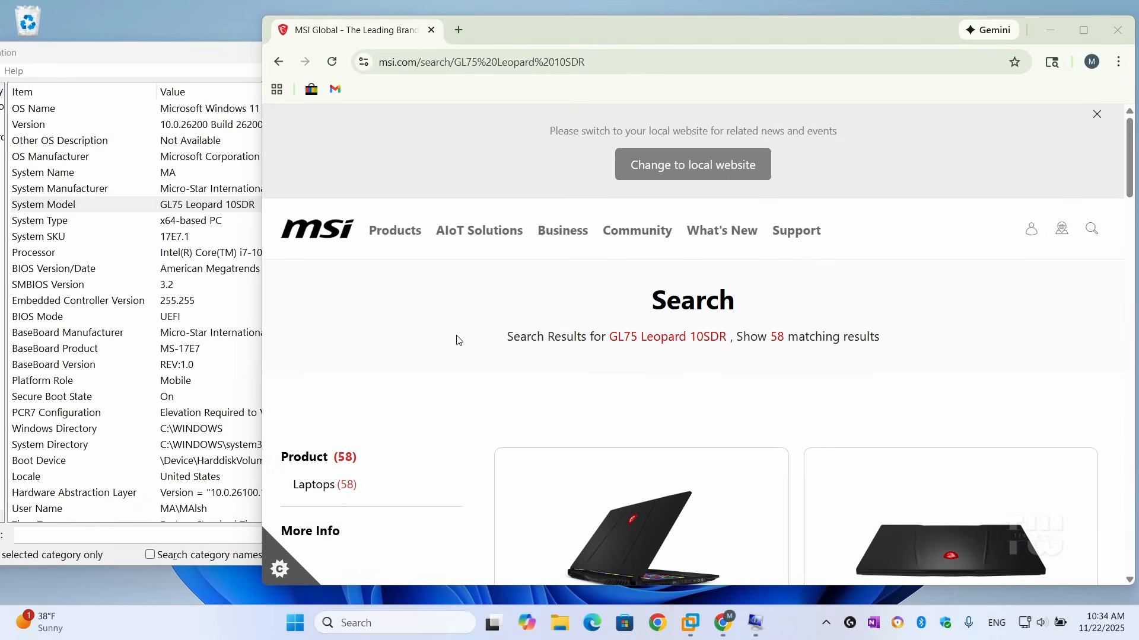
Step: Open the downloads of the GL75 Leopard with GeForce GTX 16 series and choose the GL75 Leopard 10SDR model
scroll(458, 340, down, 5)
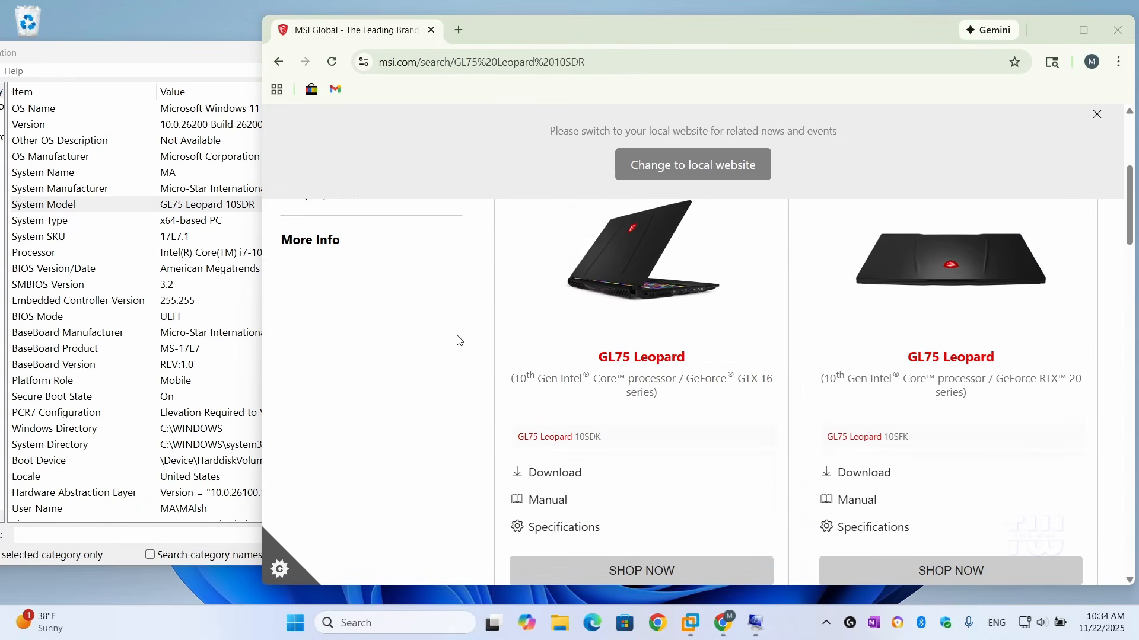
click(544, 473)
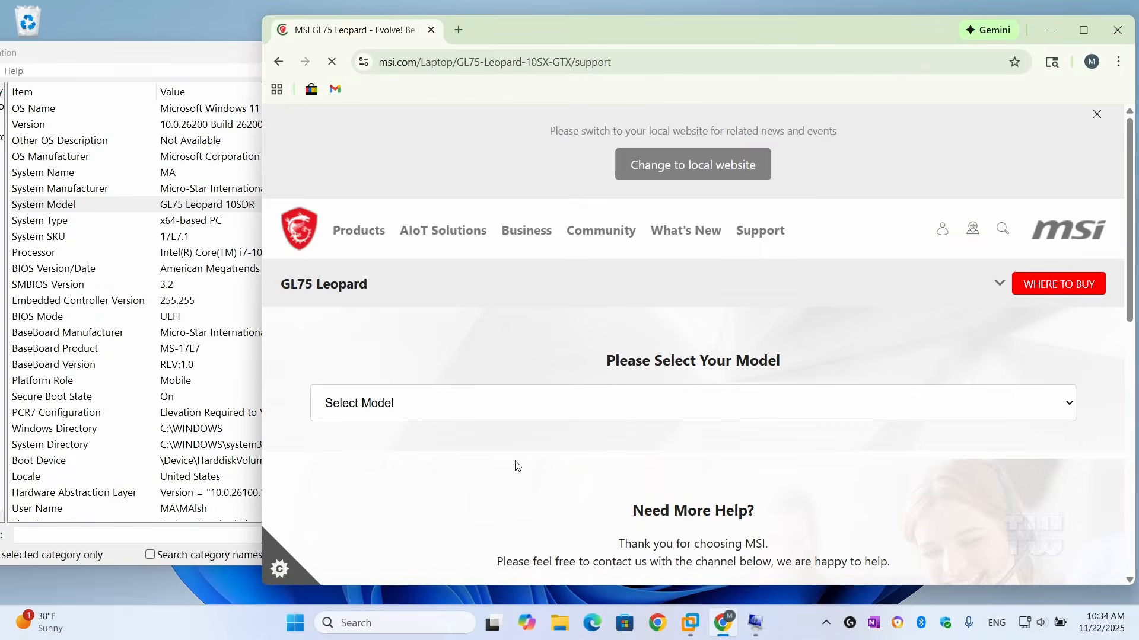
click(449, 468)
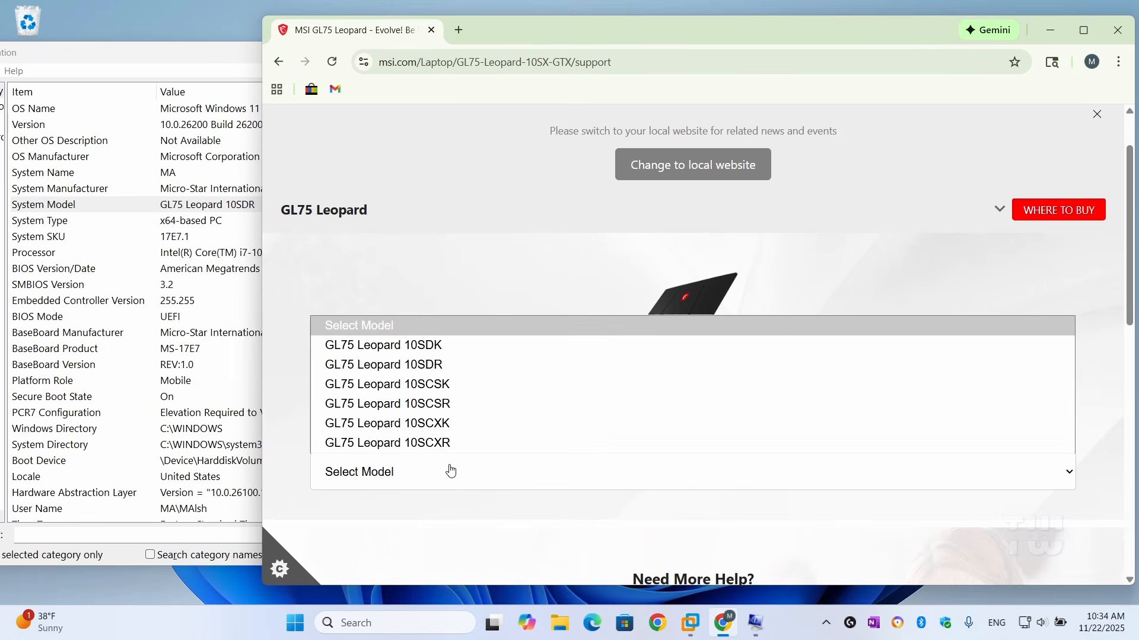
click(450, 363)
Step: Set the download category to Driver and keep Win10 64 as the operating system
scroll(471, 370, down, 3)
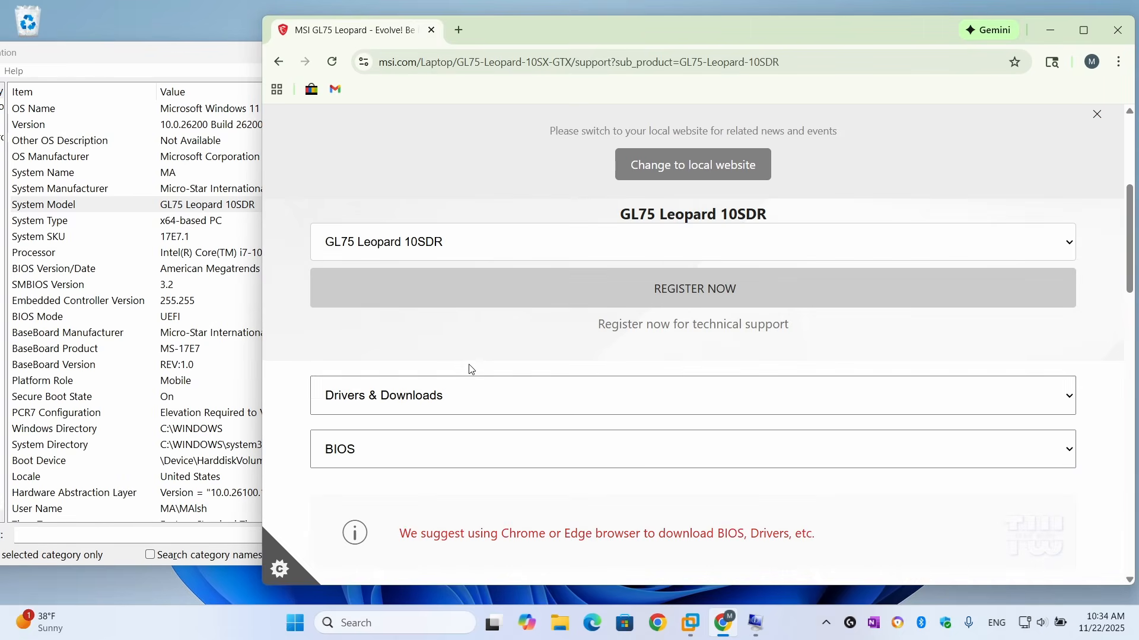
click(417, 449)
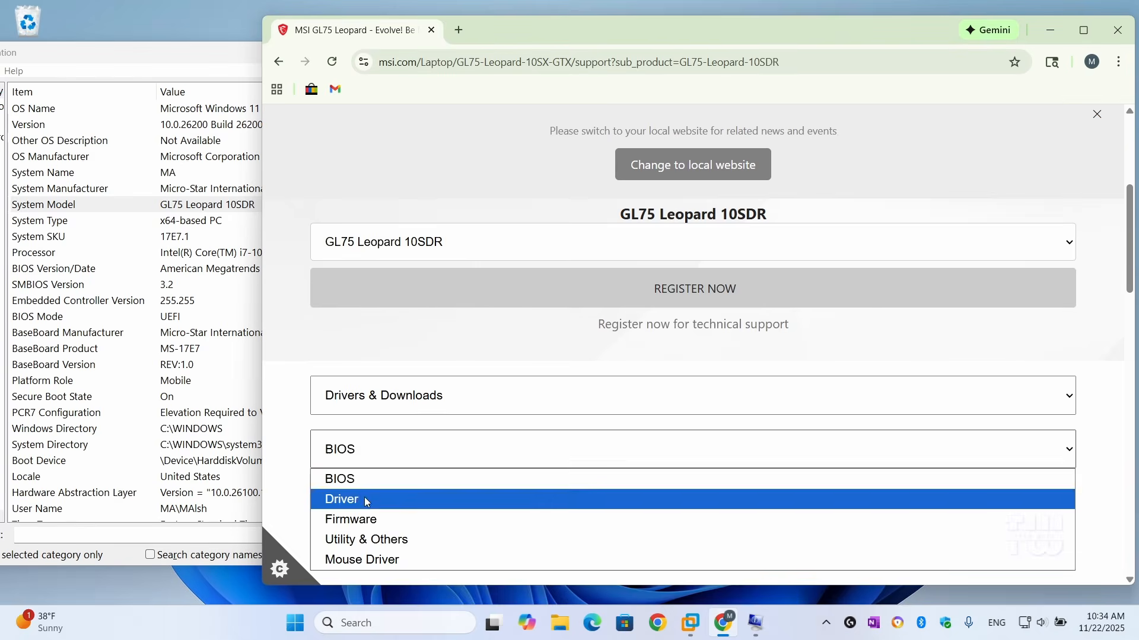
click(365, 499)
scroll(392, 470, down, 3)
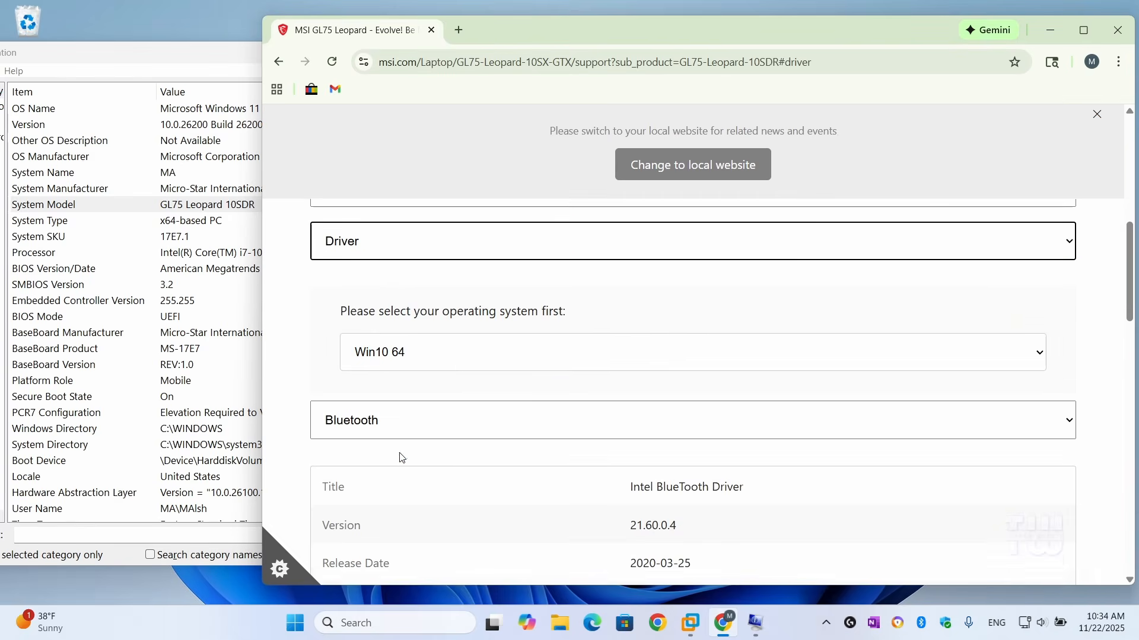
click(461, 351)
click(432, 360)
scroll(412, 407, down, 1)
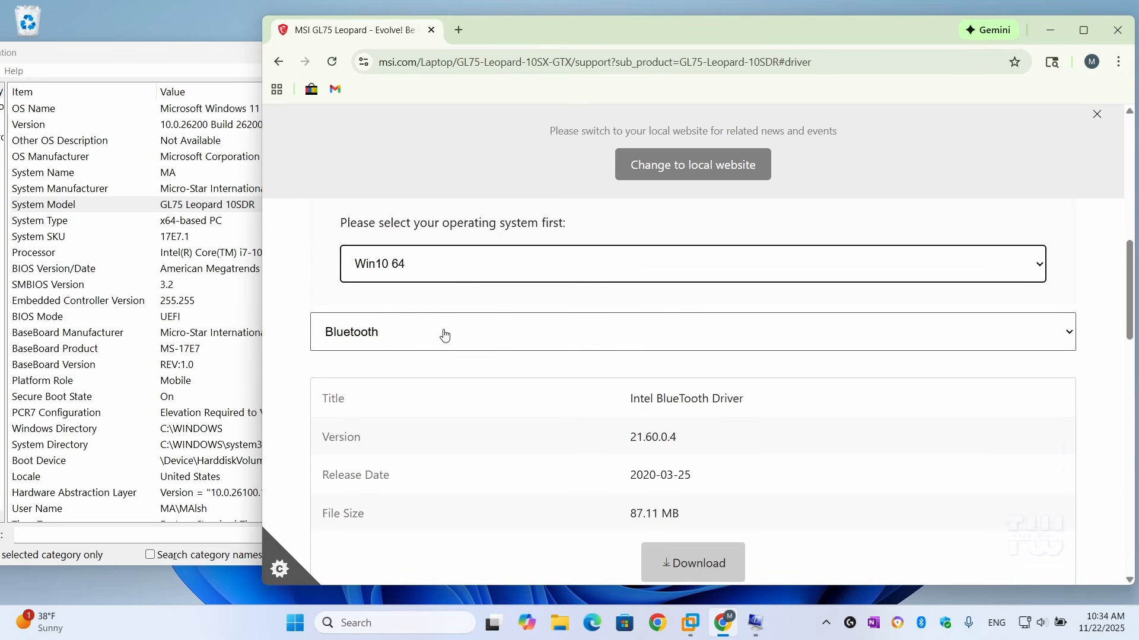
Step: Choose the Audio driver category and find the Realtek Audio Driver download, and close Chrome and System Information
click(445, 334)
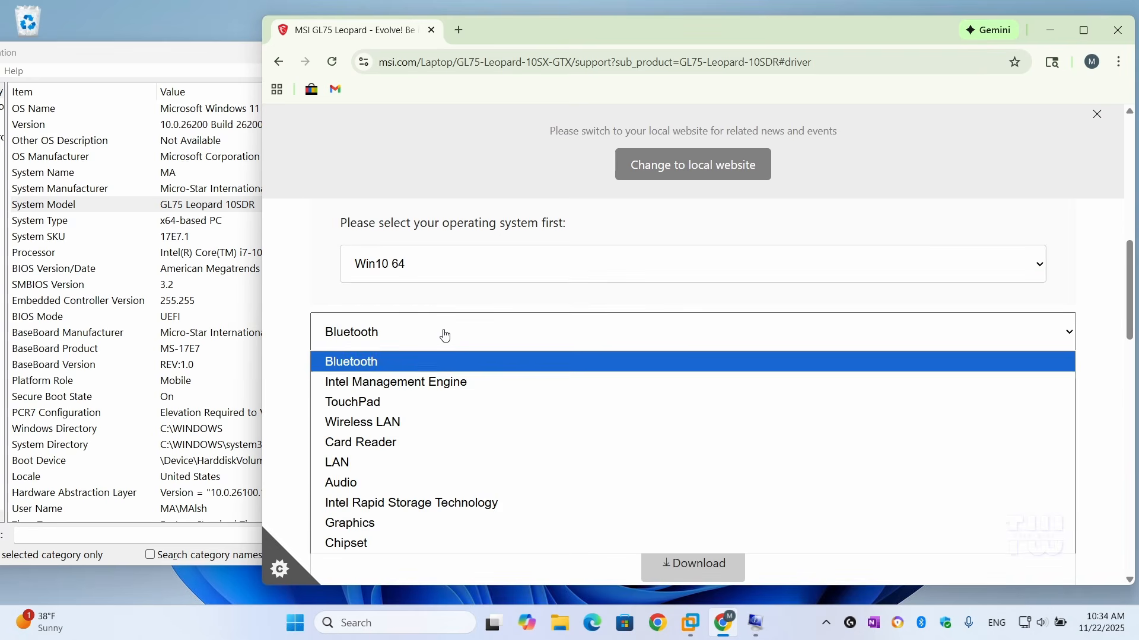
click(391, 482)
scroll(664, 474, down, 4)
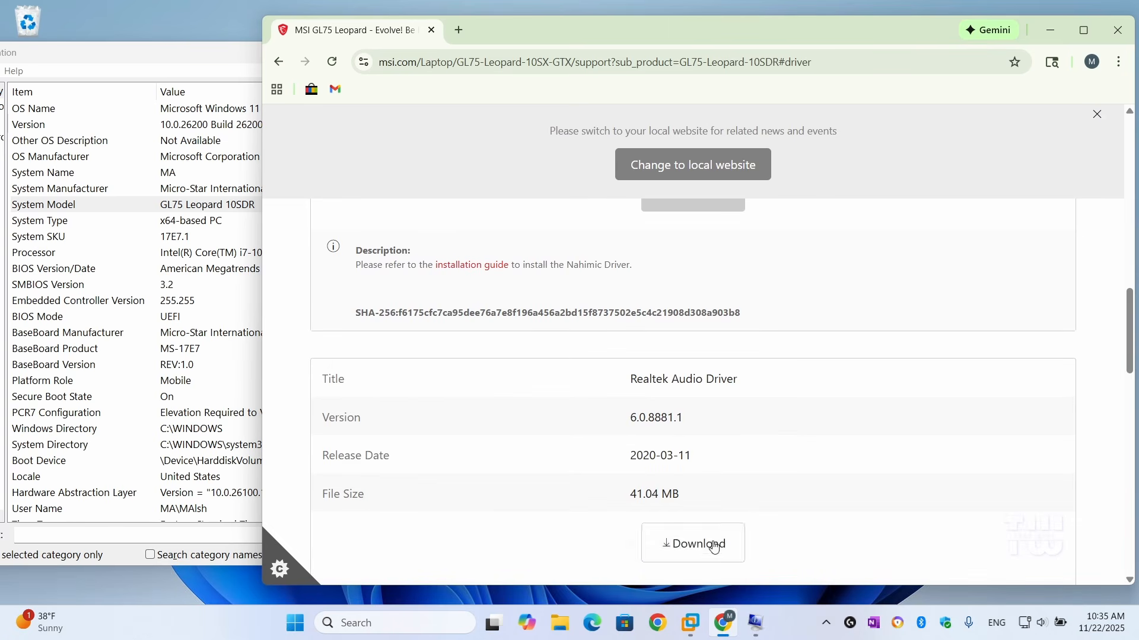
click(1118, 30)
click(568, 54)
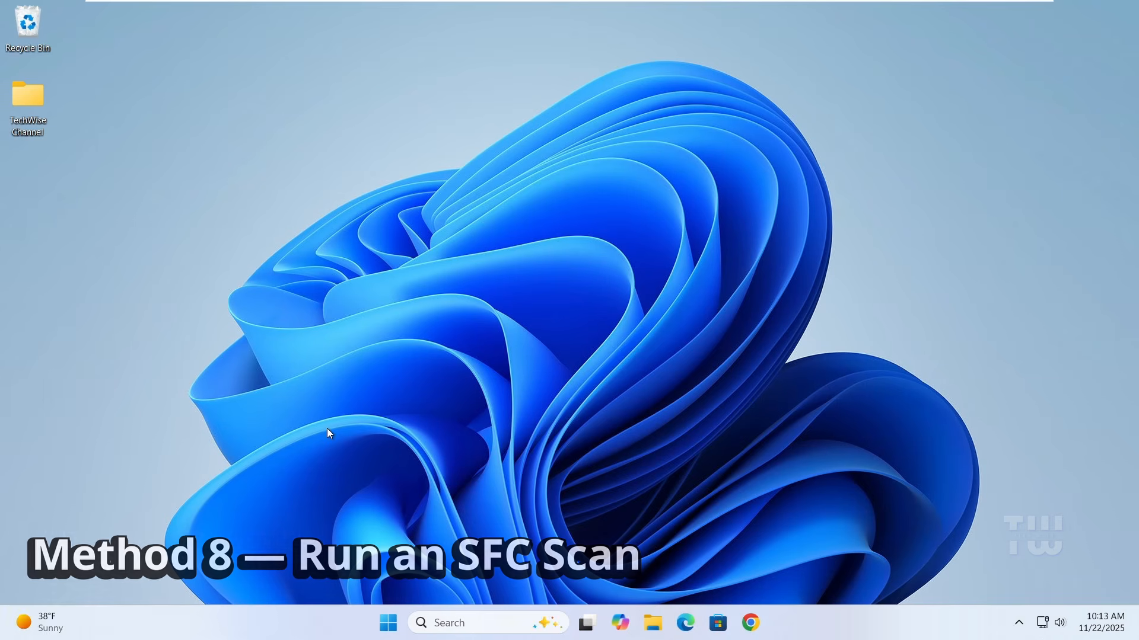
Step: Search Windows for cmd, run Command Prompt as administrator, and approve the elevation request
click(446, 622)
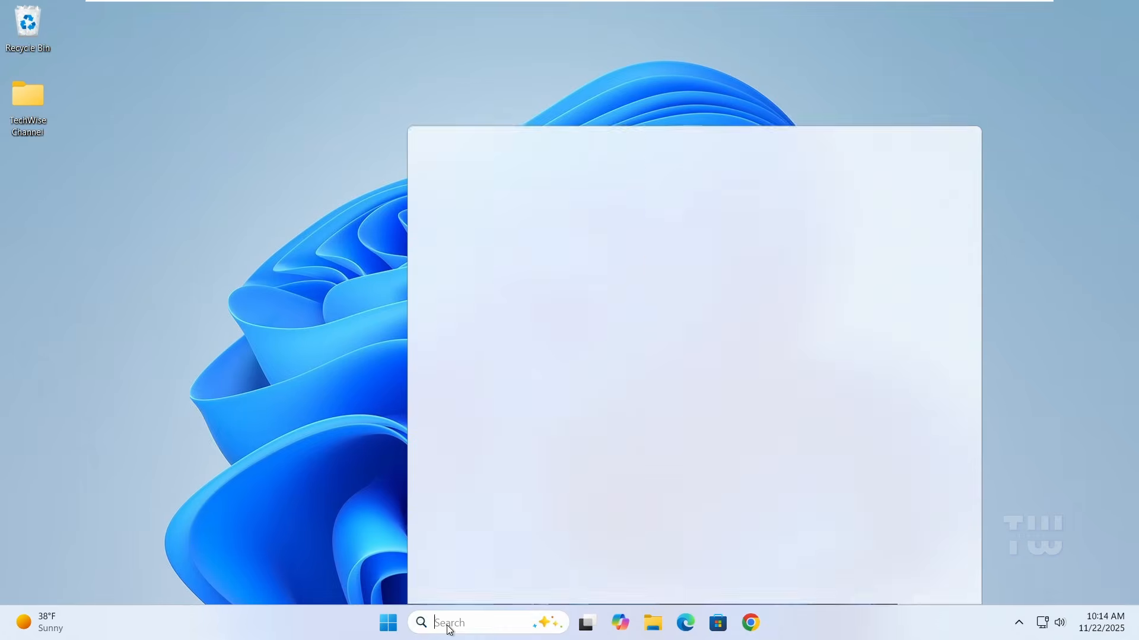
text(cmd)
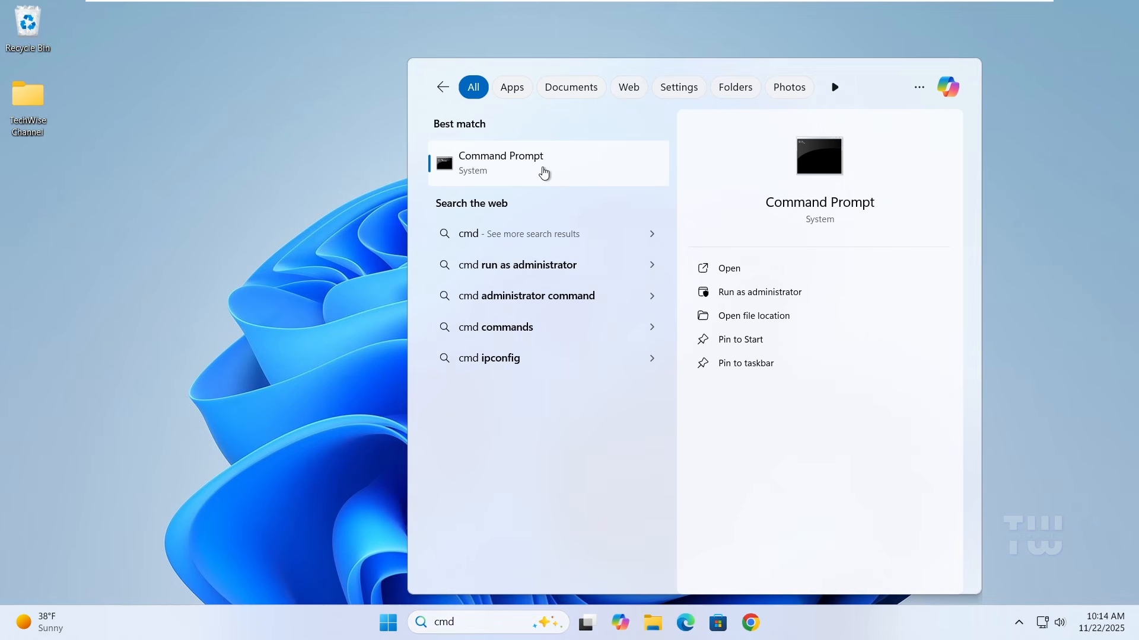
right_click(556, 173)
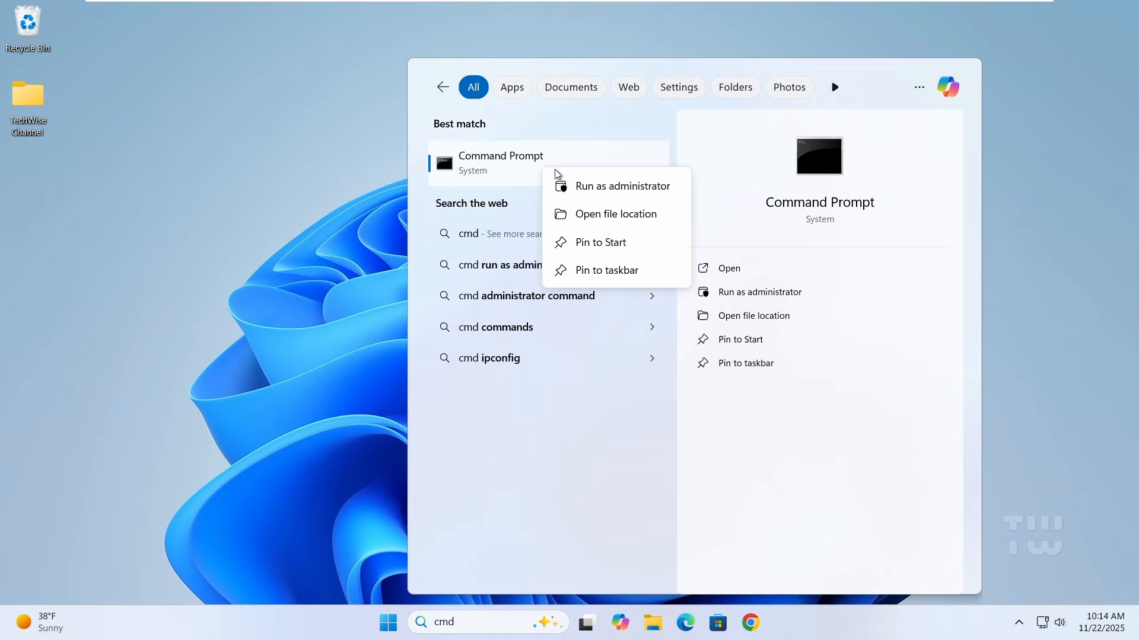
click(615, 187)
click(501, 429)
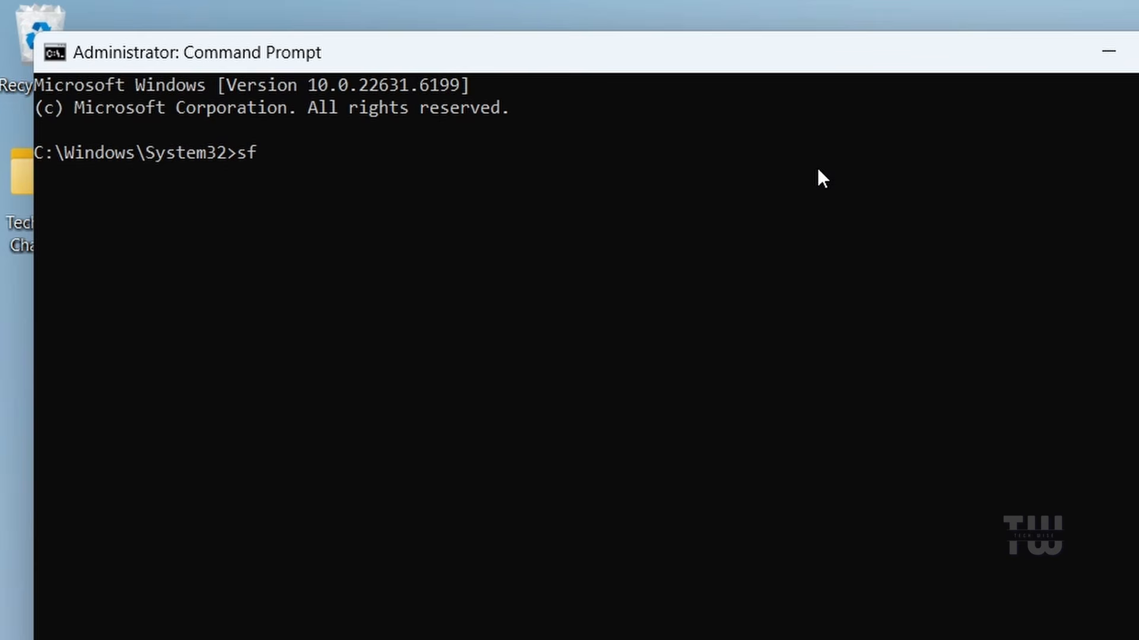
Step: Run sfc /scannow to check and repair the system files, and review the scan result
text(sfc /scannow)
key(Return)
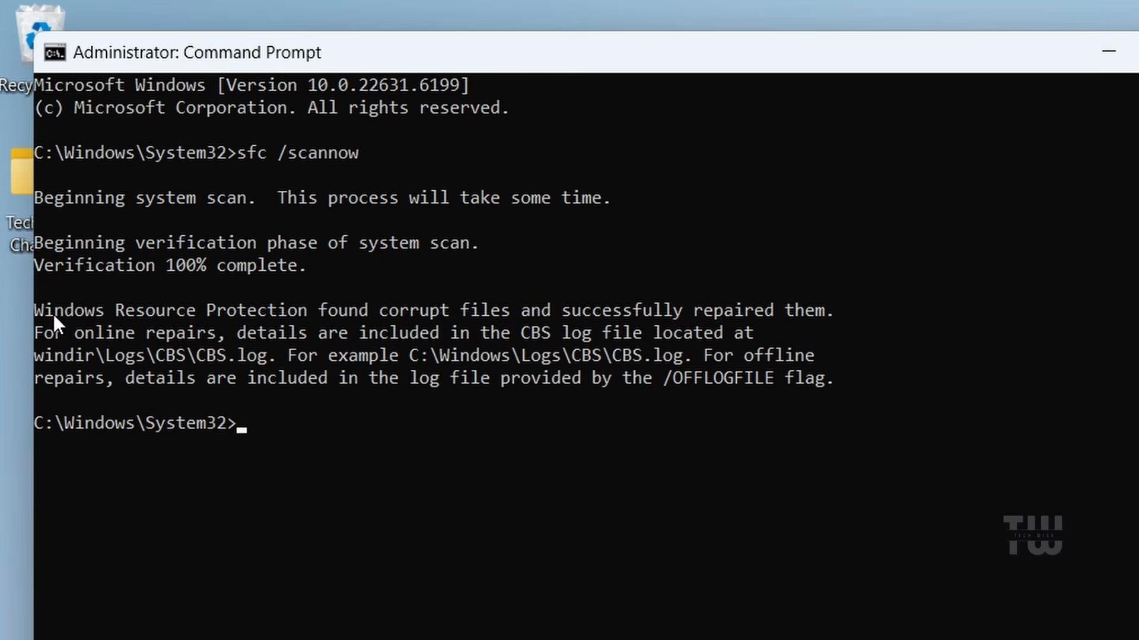
drag(53, 314, 849, 393)
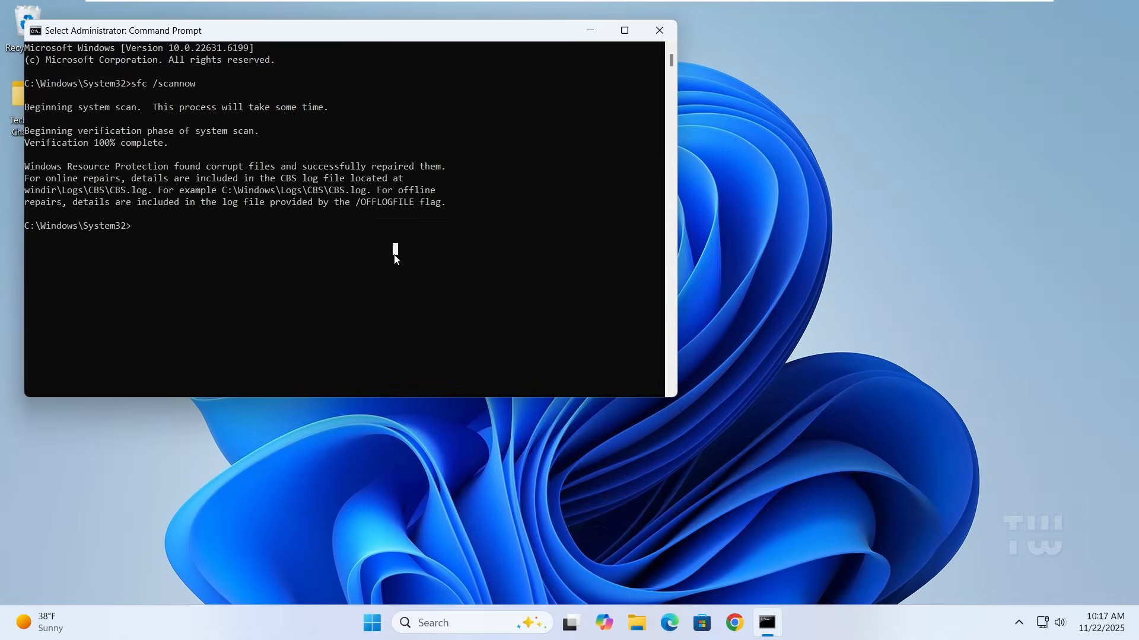
Step: View the Restart choice among the power options, and dismiss the Start menu without restarting
click(388, 623)
click(754, 573)
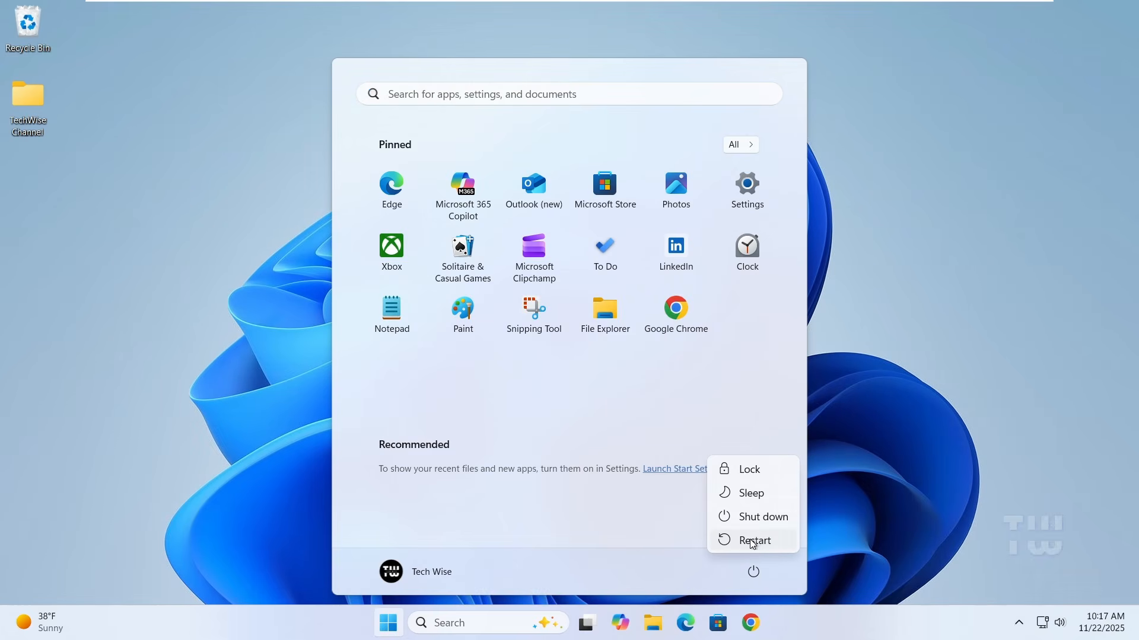
click(1038, 572)
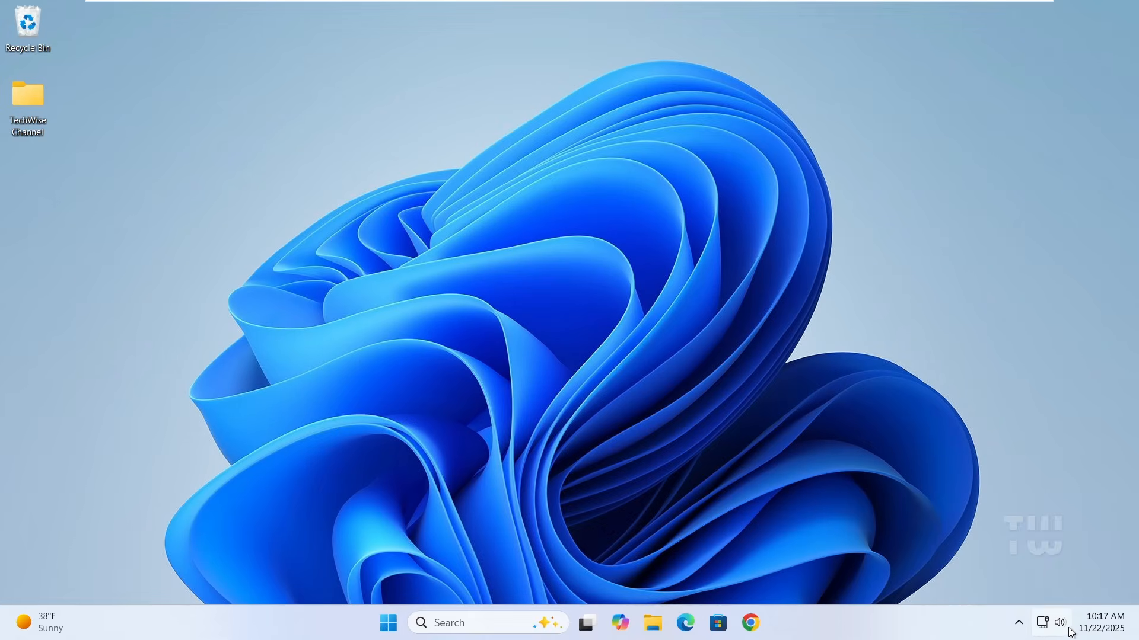
Step: Test the sound with the system volume slider and mute toggle, and check the available sound output devices
click(1063, 629)
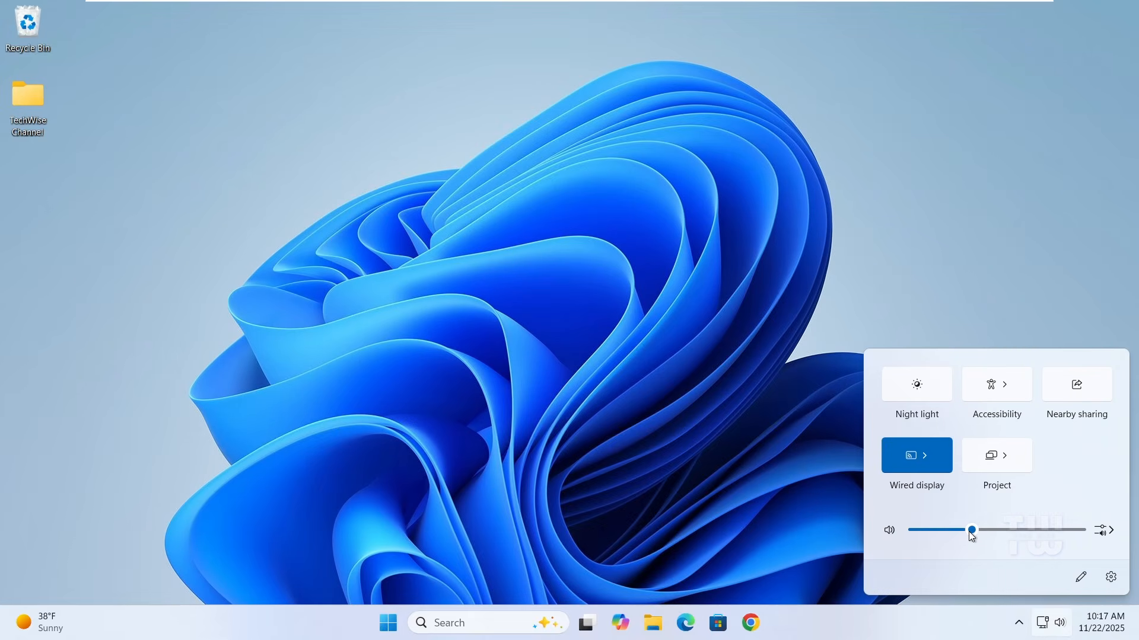
drag(994, 530, 1008, 530)
click(887, 531)
click(887, 532)
click(1113, 533)
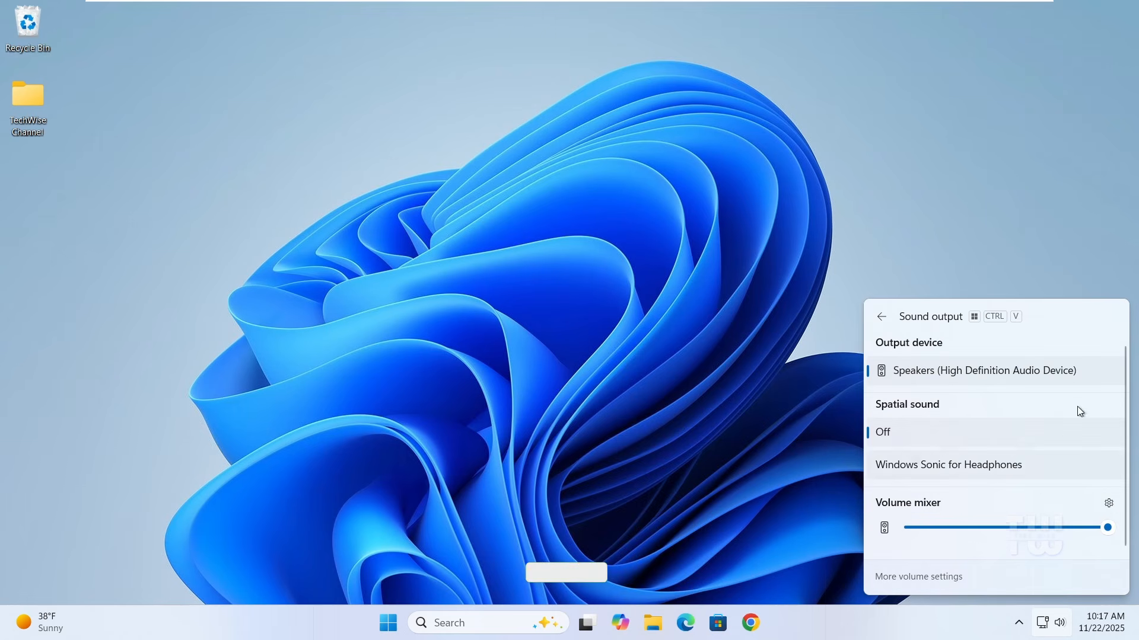
click(1068, 228)
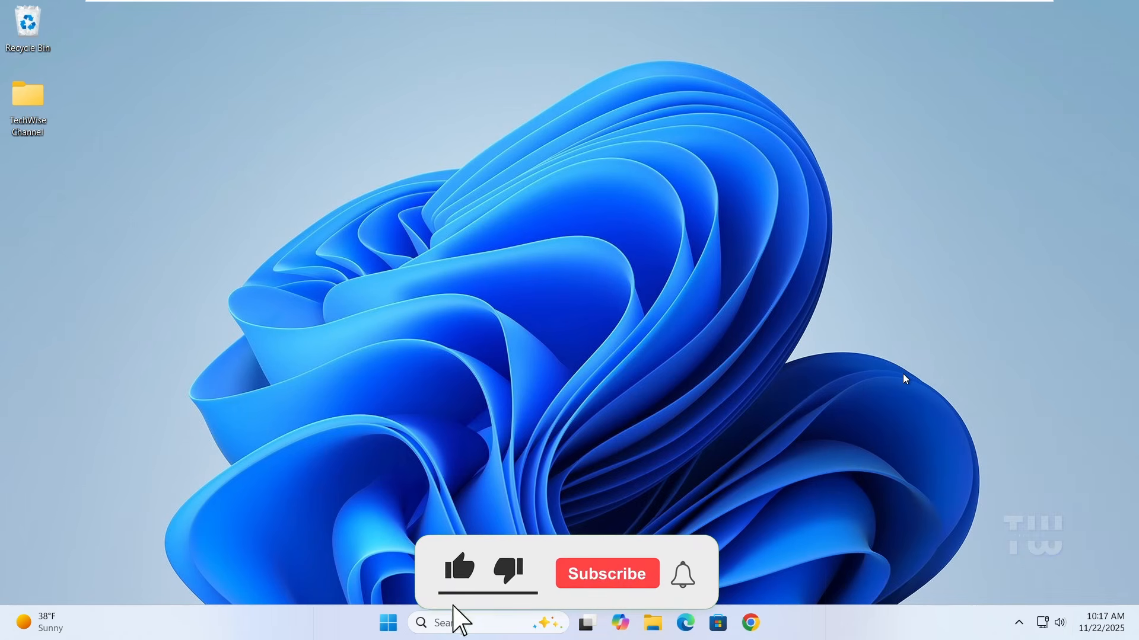